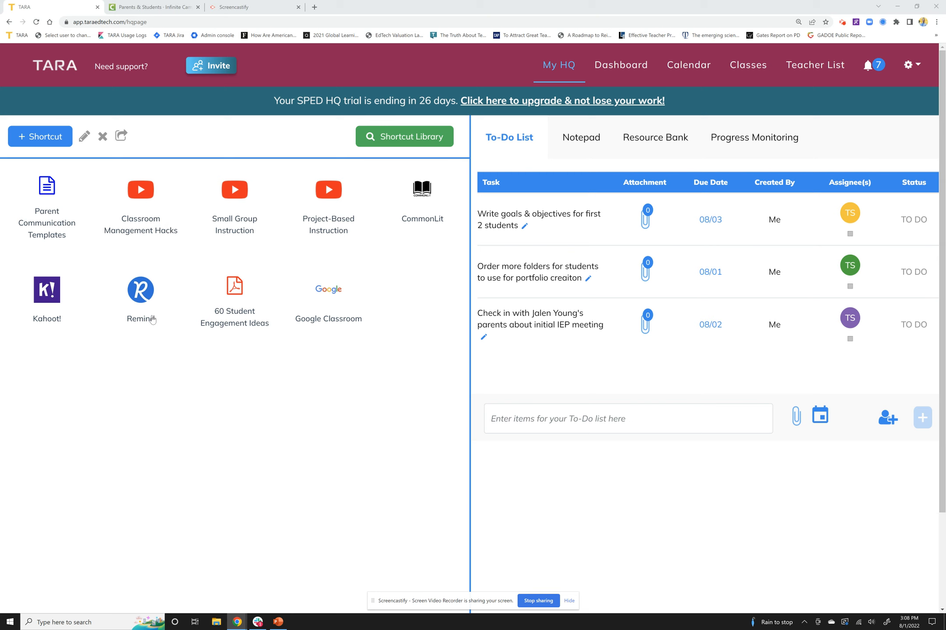
Step: Open the Remind website from its saved shortcut, and close the page again
{"action": "left_click", "coordinate": [46, 298]}
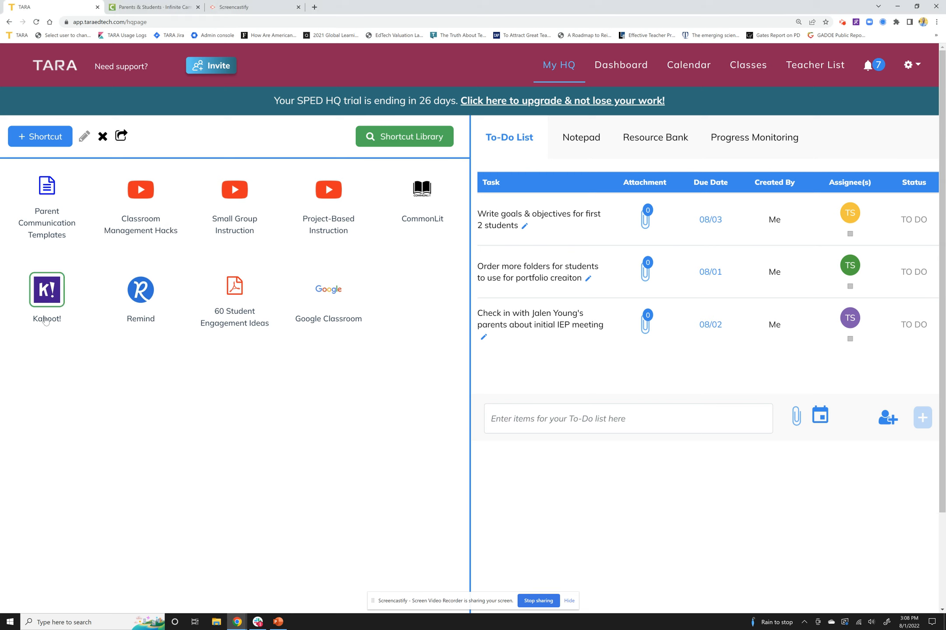
{"action": "left_click", "coordinate": [143, 298]}
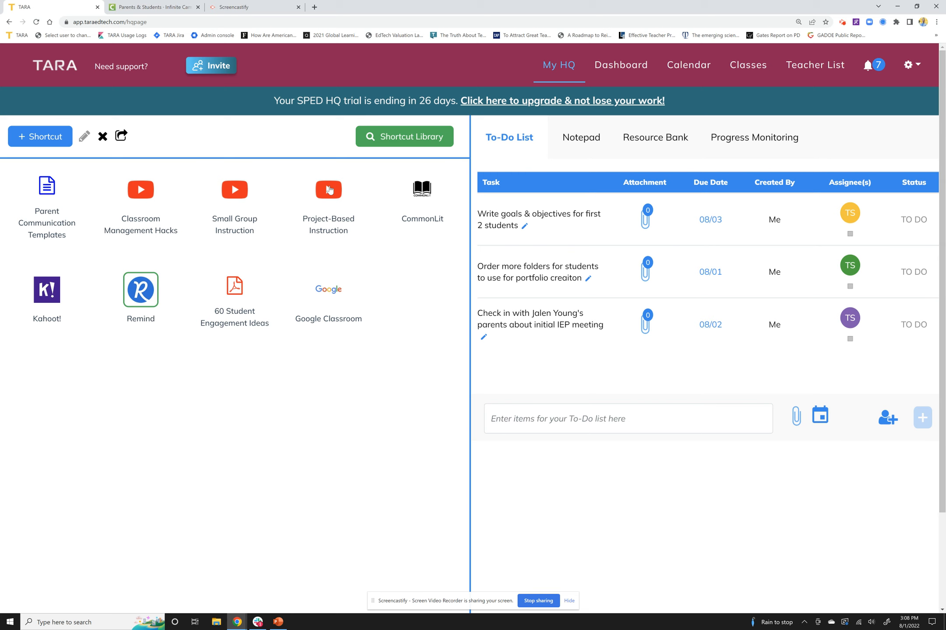
{"action": "double_click", "coordinate": [146, 297]}
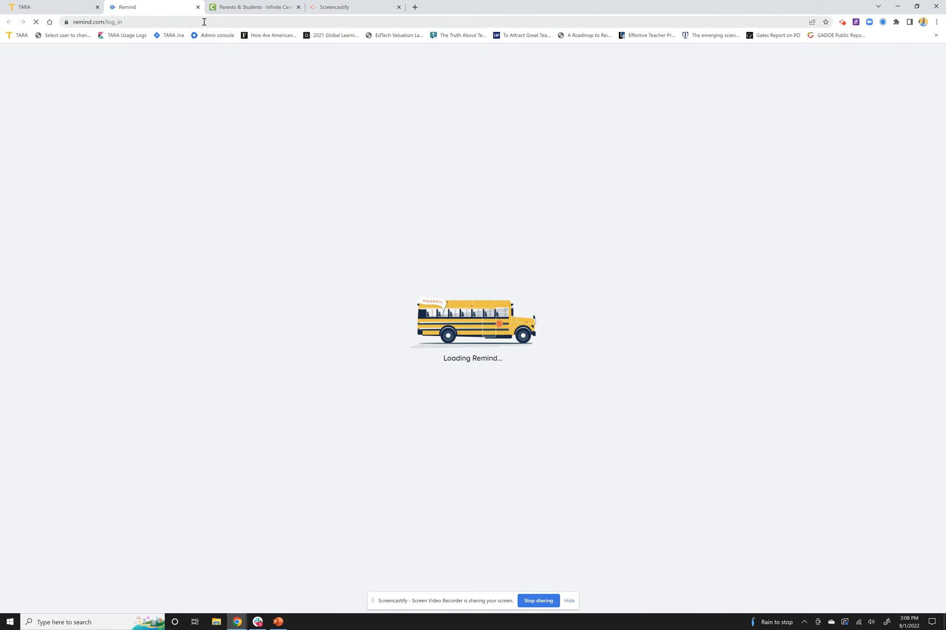
{"action": "left_click", "coordinate": [198, 7]}
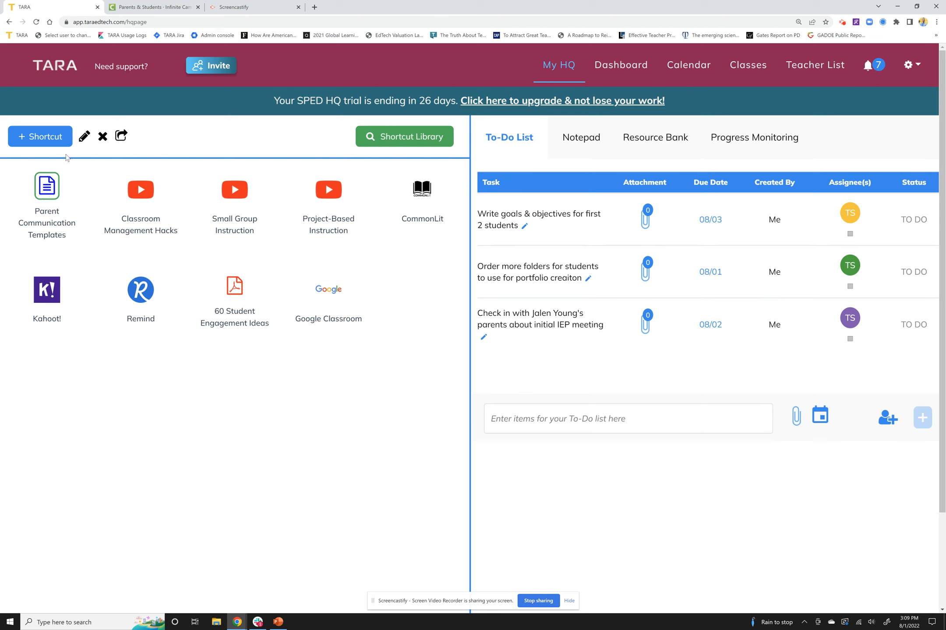
Step: Copy the web address of the Infinite Campus District Search page and return to My HQ
{"action": "left_click", "coordinate": [154, 8]}
{"action": "left_click", "coordinate": [156, 21]}
{"action": "key", "text": "ctrl+c"}
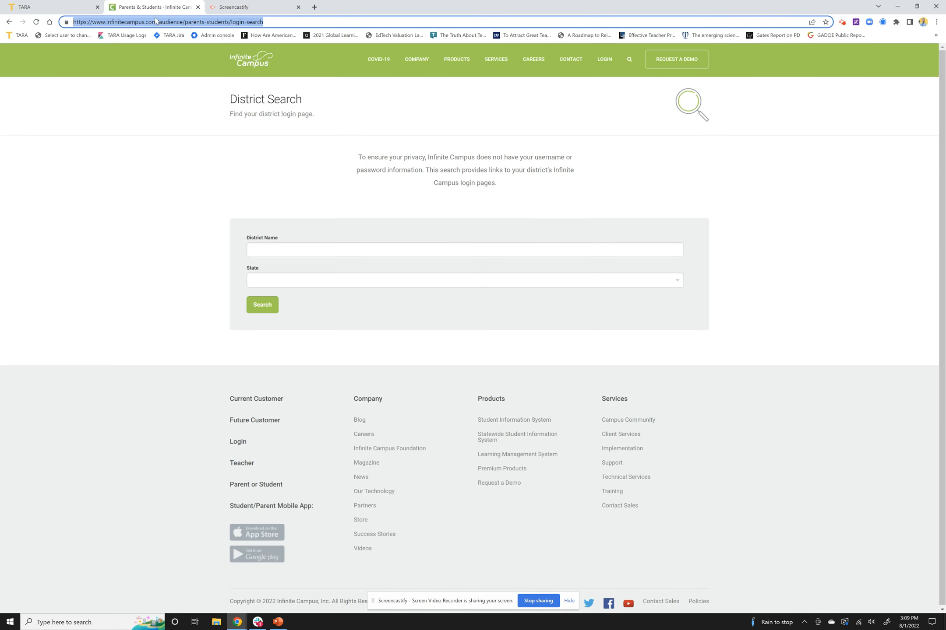
{"action": "left_click", "coordinate": [61, 8]}
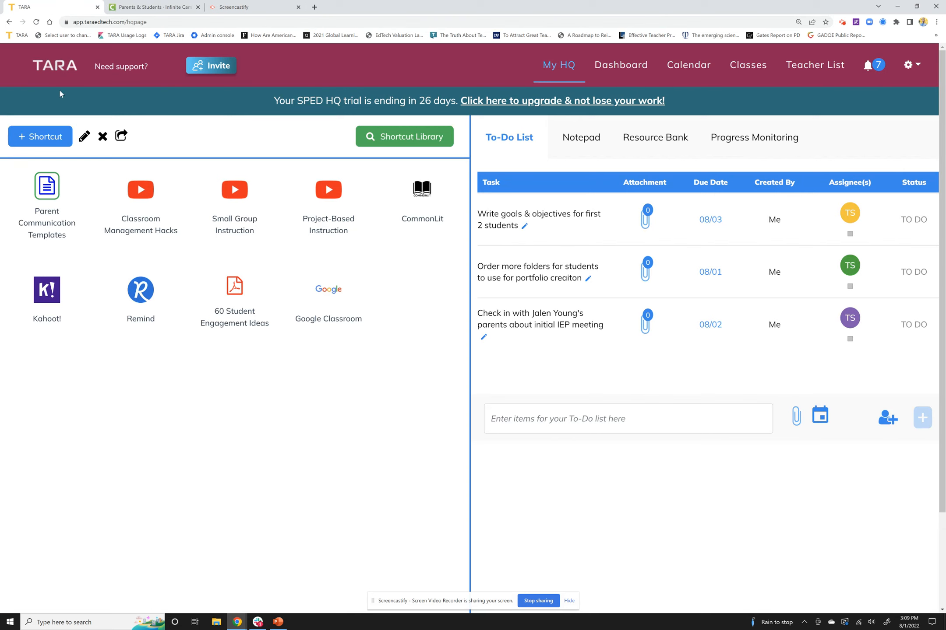
Step: Add a Website/URL shortcut named "Grades & Attendance" to My HQ, using the copied Infinite Campus login-search address
{"action": "left_click", "coordinate": [51, 141]}
{"action": "left_click", "coordinate": [88, 197]}
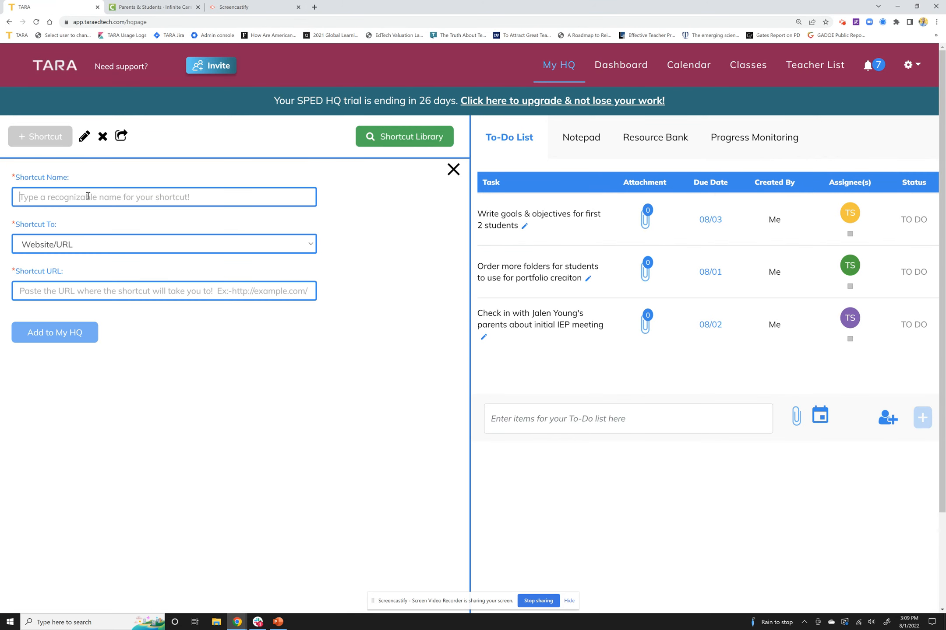
{"action": "type", "text": "Grades & Attaendance"}
{"action": "left_click", "coordinate": [79, 296]}
{"action": "key", "text": "ctrl+v"}
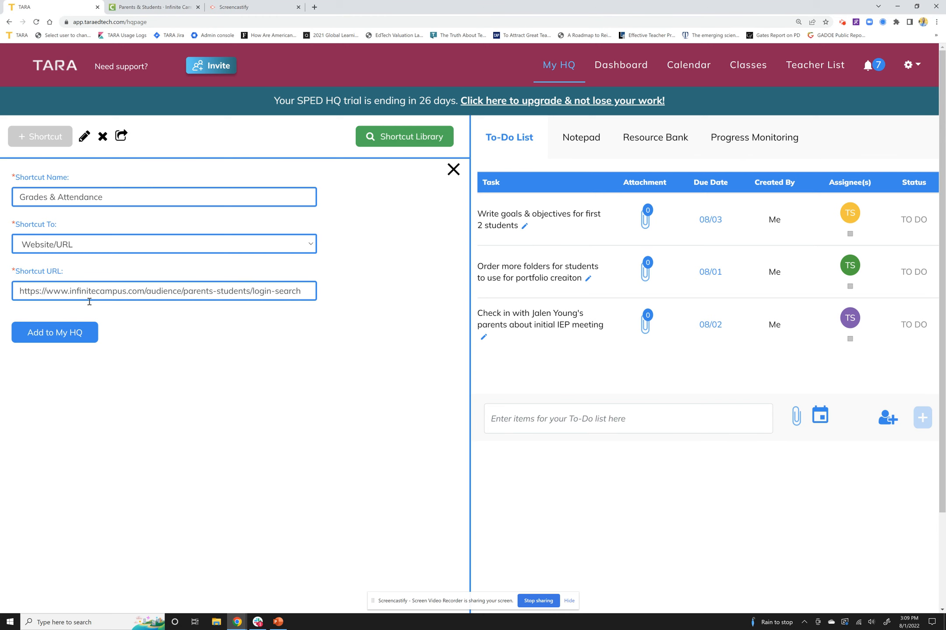
{"action": "left_click", "coordinate": [86, 334]}
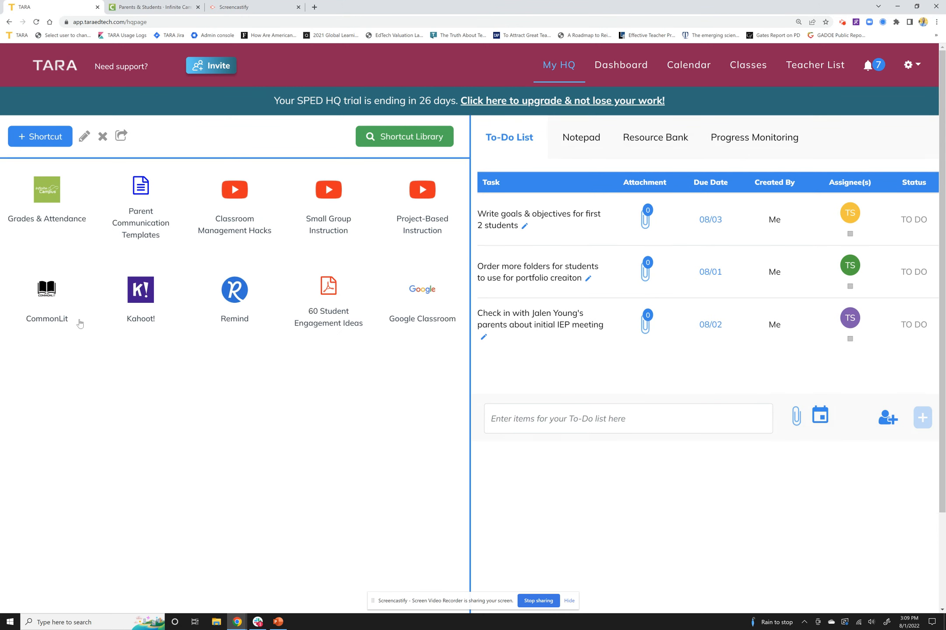
{"action": "left_click", "coordinate": [52, 201]}
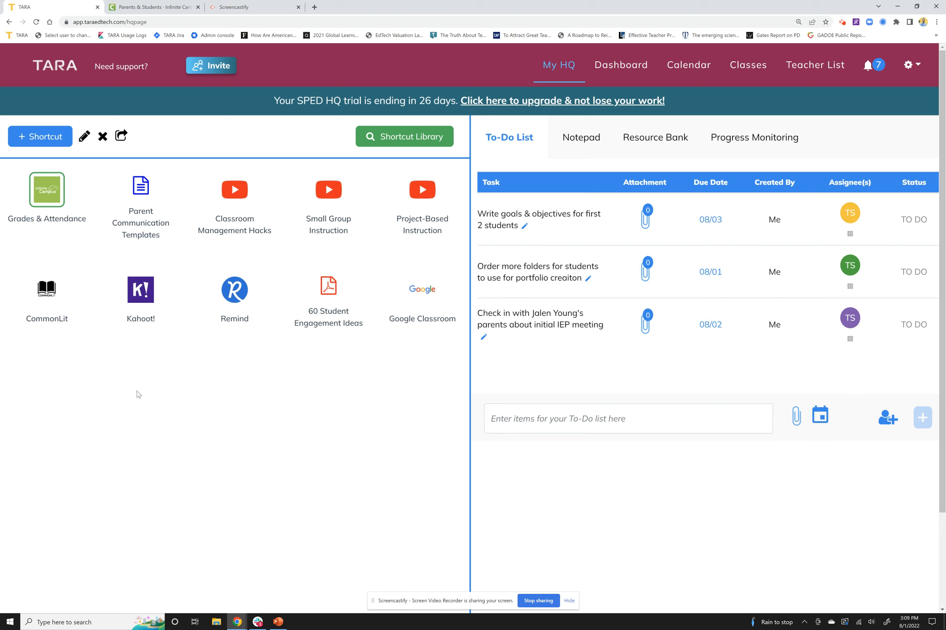
Step: Add a Document/File shortcut named "IEP Template" to My HQ by uploading the student's IEP .docx file
{"action": "left_click", "coordinate": [51, 139]}
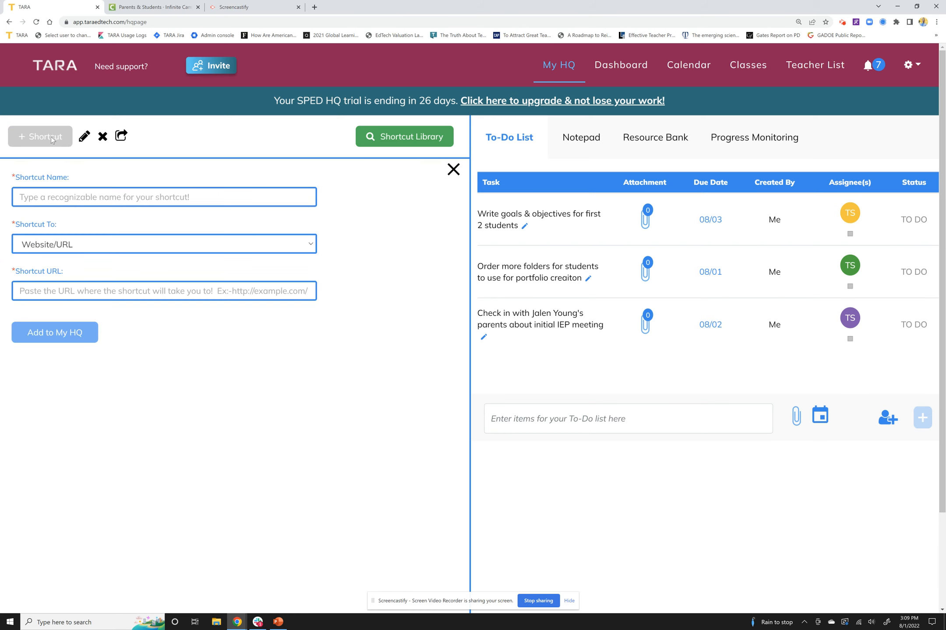
{"action": "left_click", "coordinate": [64, 197]}
{"action": "type", "text": "IEP Template"}
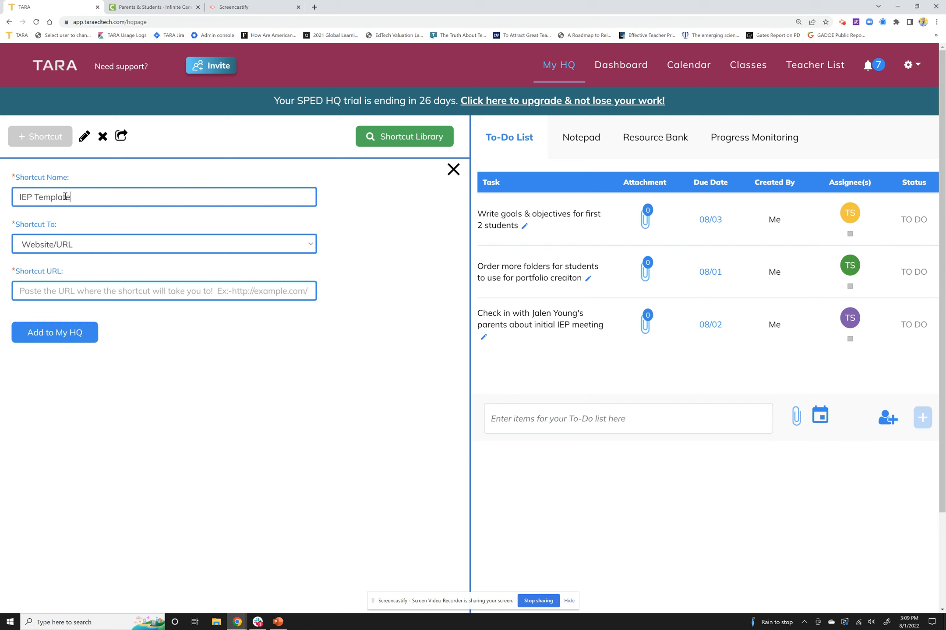
{"action": "left_click", "coordinate": [53, 245]}
{"action": "left_click", "coordinate": [58, 271]}
{"action": "left_click", "coordinate": [291, 326]}
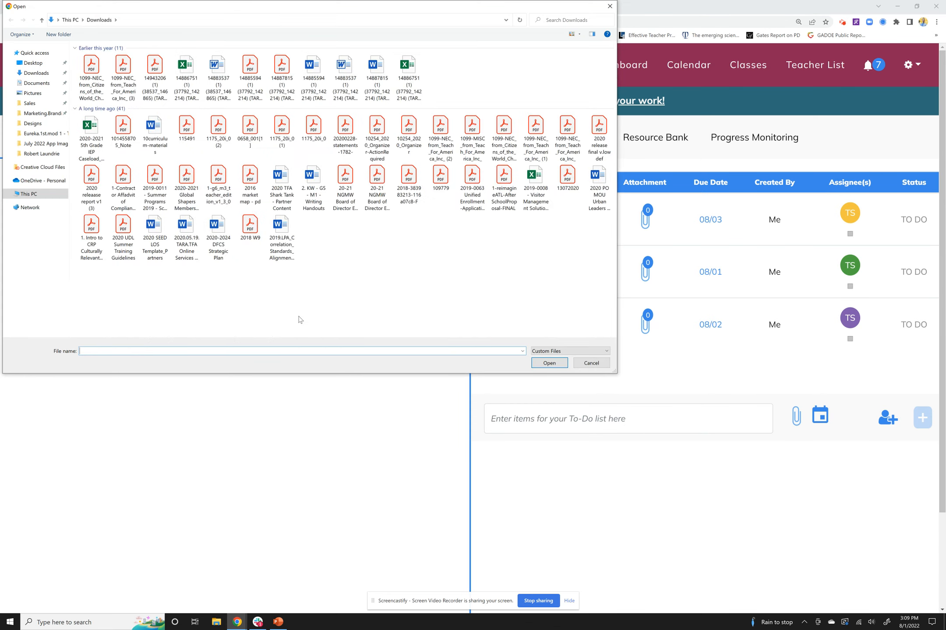
{"action": "left_click", "coordinate": [390, 118]}
{"action": "left_click", "coordinate": [553, 361]}
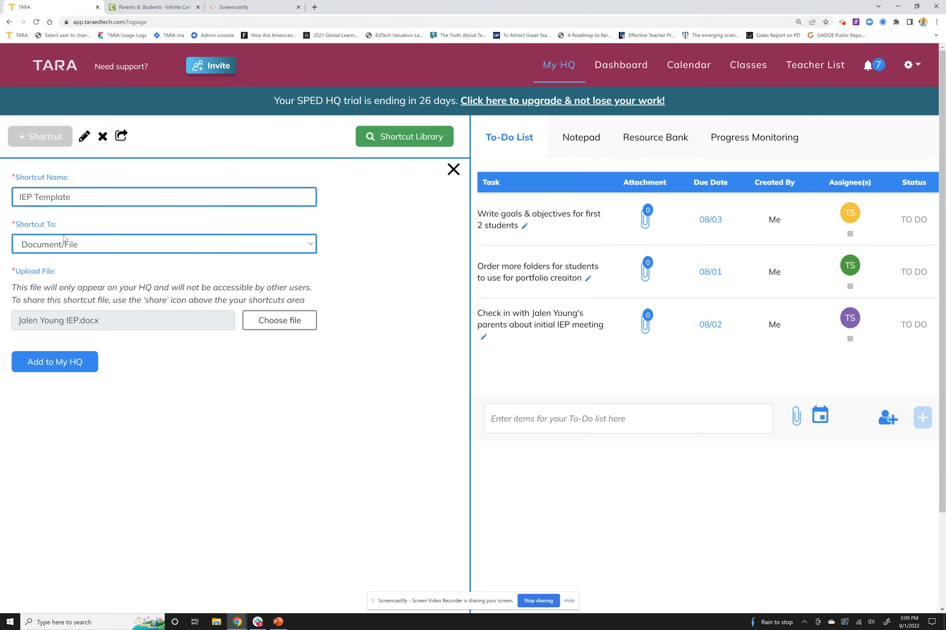
{"action": "left_click", "coordinate": [53, 364]}
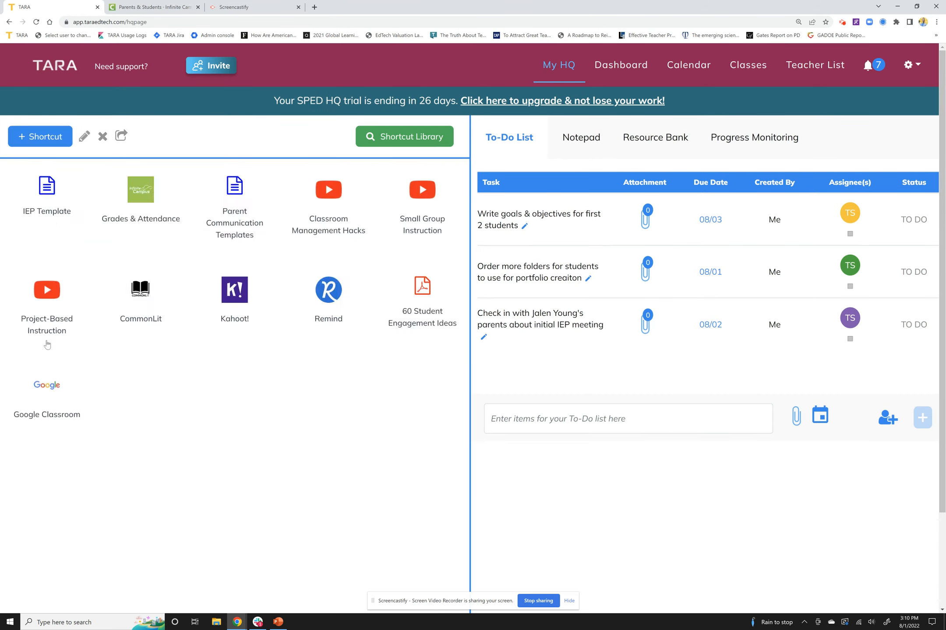
{"action": "left_click", "coordinate": [49, 206]}
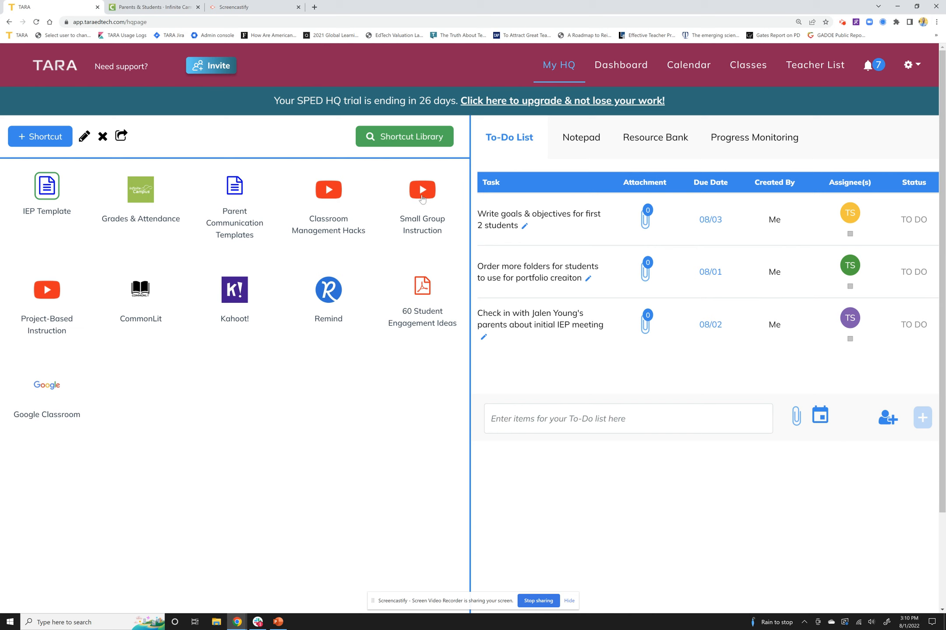
Step: Share the Small Group Instruction shortcut with a colleague by entering the colleague's e-mail address and sending it
{"action": "left_click", "coordinate": [421, 198]}
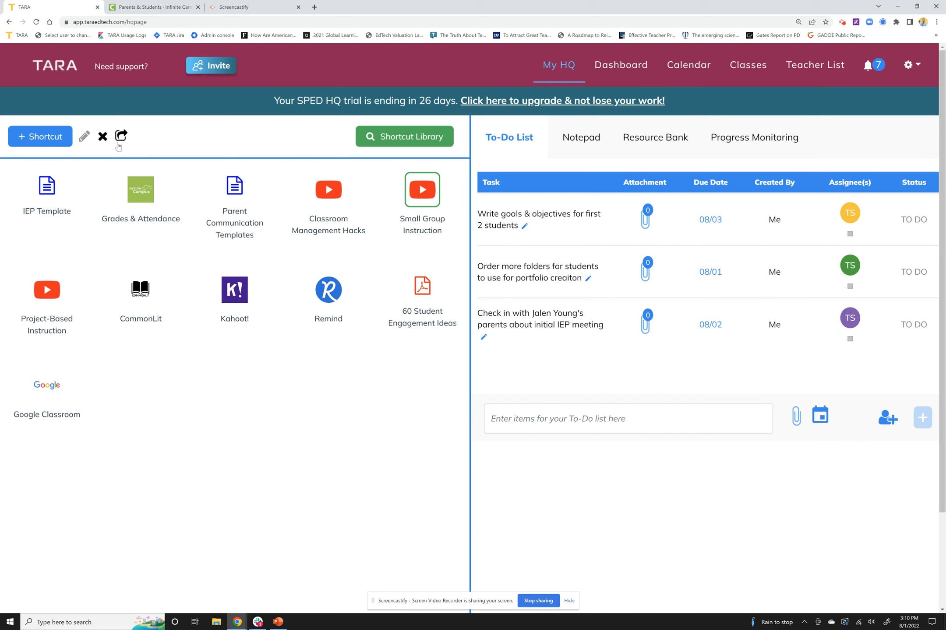
{"action": "left_click", "coordinate": [122, 136]}
{"action": "left_click", "coordinate": [455, 211]}
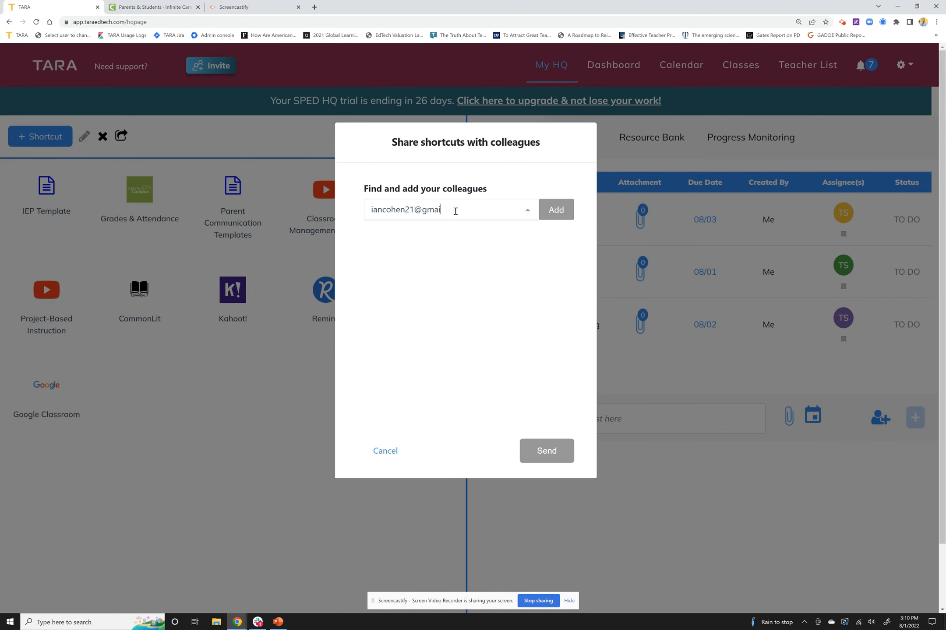
{"action": "left_click", "coordinate": [445, 236]}
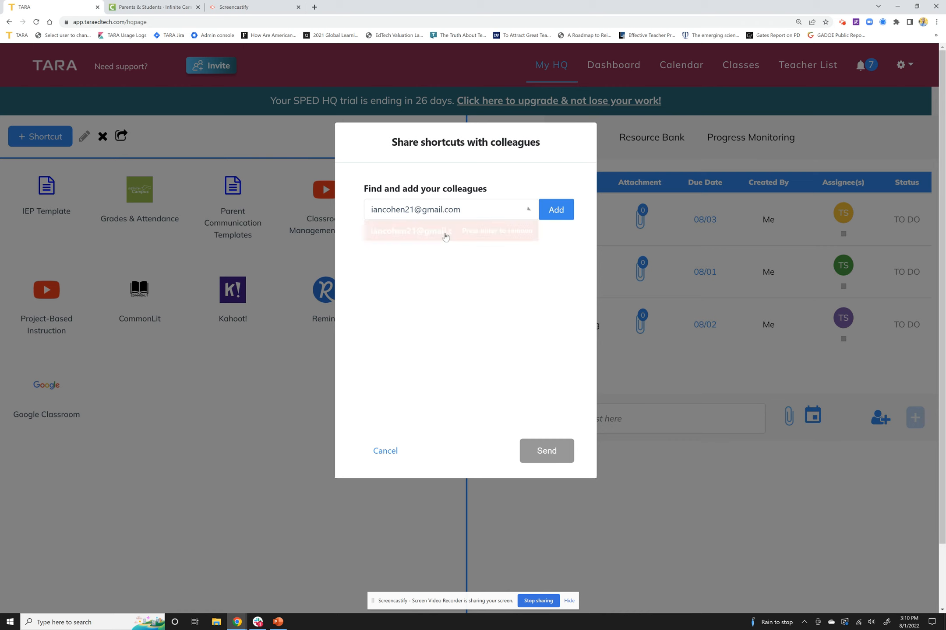
{"action": "left_click", "coordinate": [553, 219]}
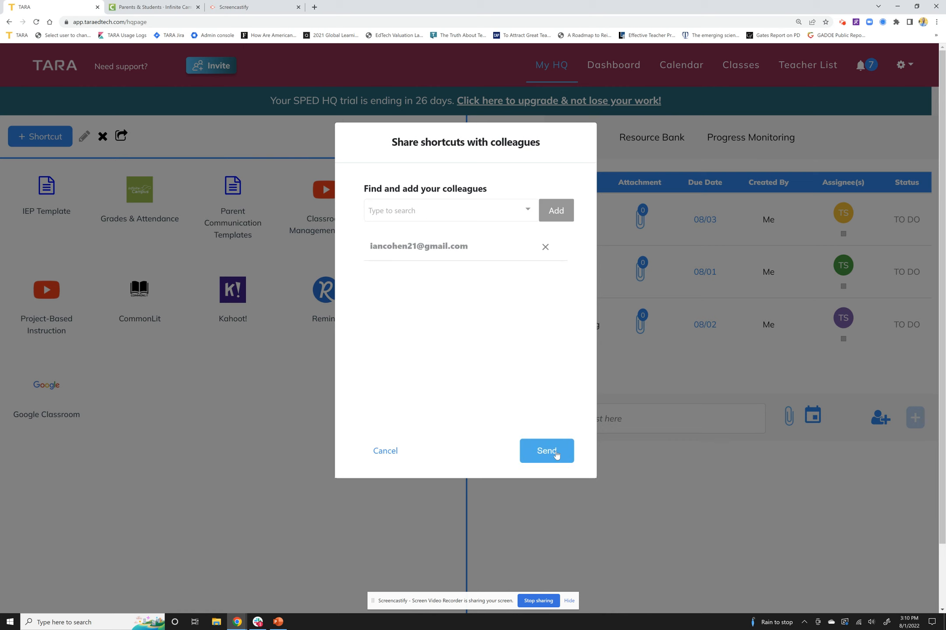
{"action": "left_click", "coordinate": [546, 451]}
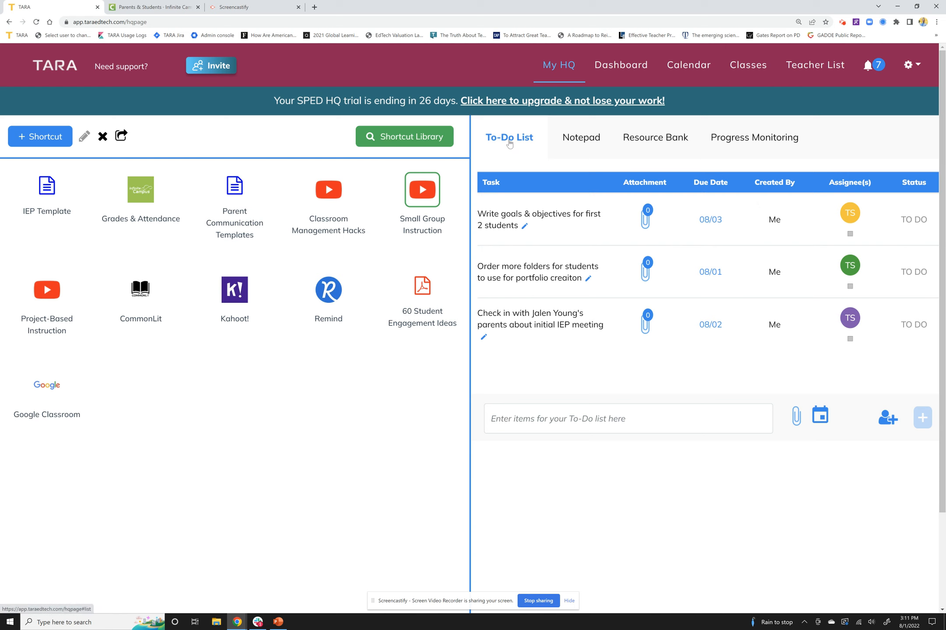
Step: View the Notepad, Resource Bank and Progress Monitoring sections of My HQ
{"action": "left_click", "coordinate": [562, 138]}
{"action": "left_click", "coordinate": [640, 139]}
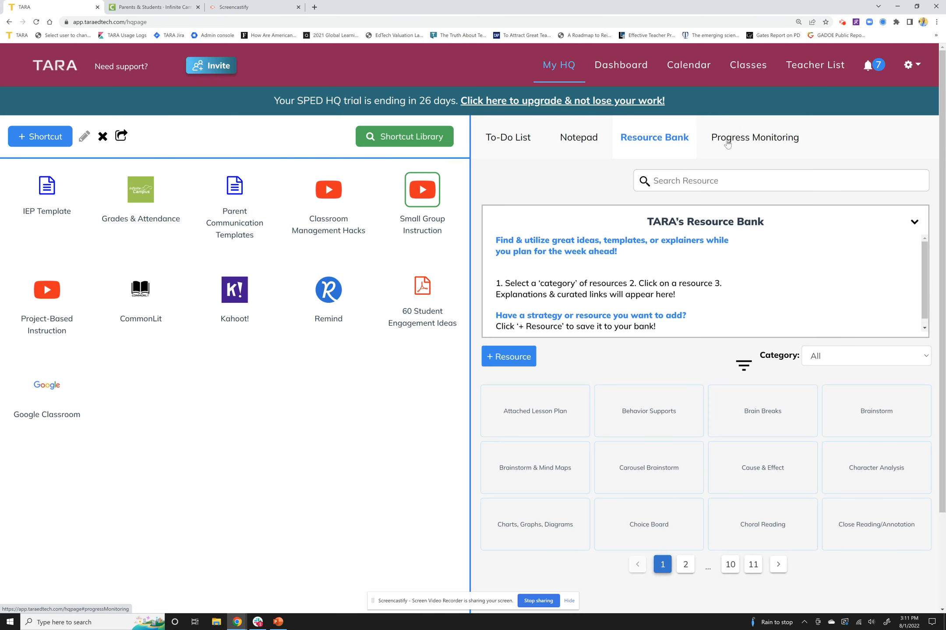
{"action": "left_click", "coordinate": [731, 146]}
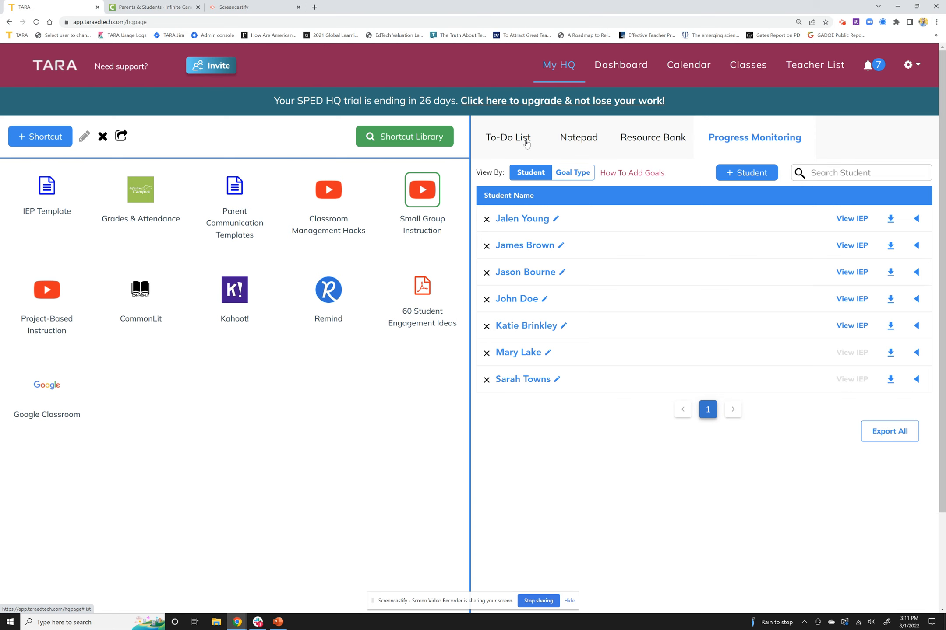
Step: Set the status of the to-do task "Write goals & objectives for first 2 students" to In Progress
{"action": "left_click", "coordinate": [527, 145]}
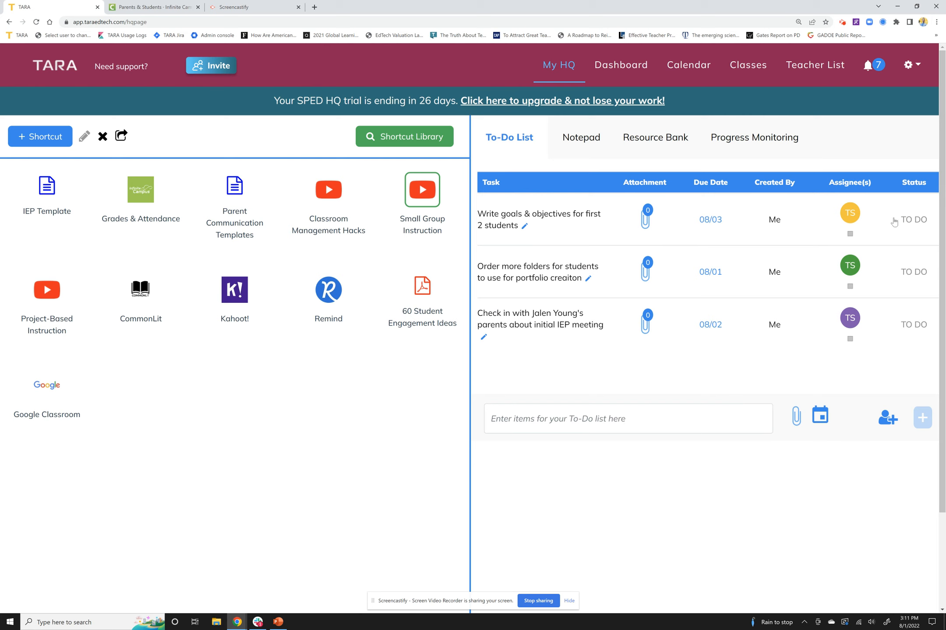
{"action": "left_click", "coordinate": [907, 224]}
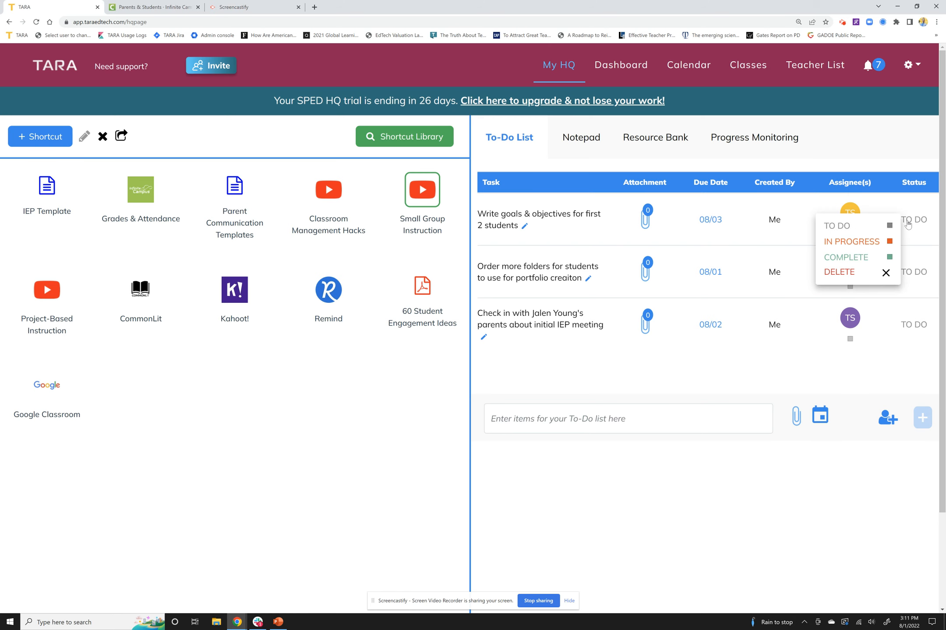
{"action": "left_click", "coordinate": [869, 245]}
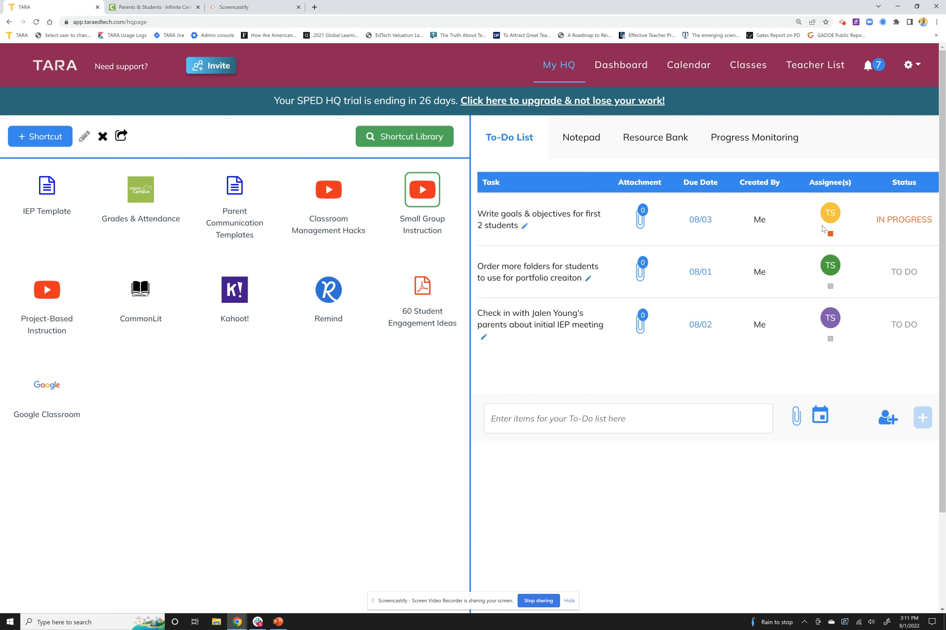
Step: Enter a new to-do item "Sample task" with the due date 2022-08-02
{"action": "left_click", "coordinate": [672, 418]}
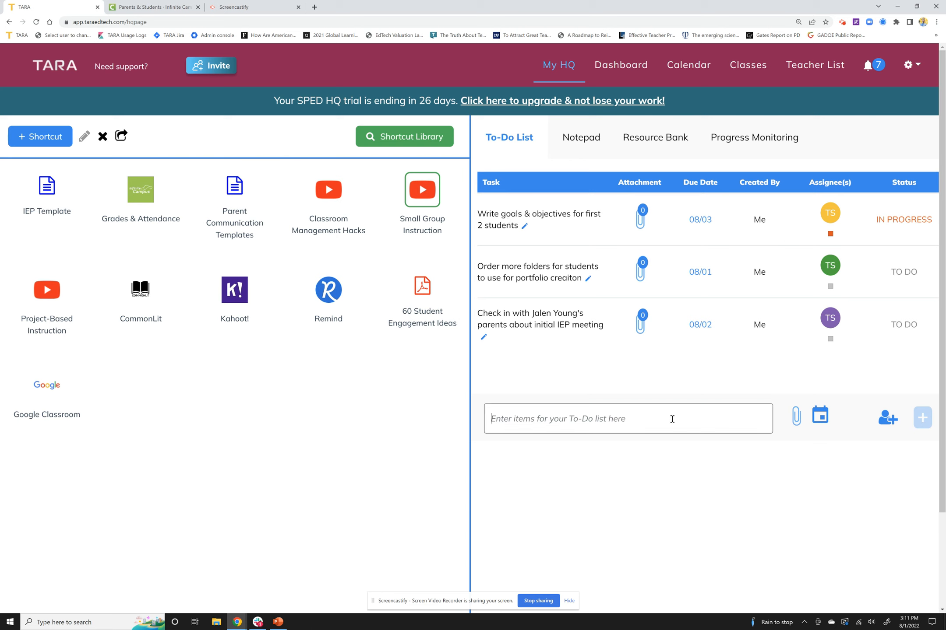
{"action": "type", "text": "Sample task"}
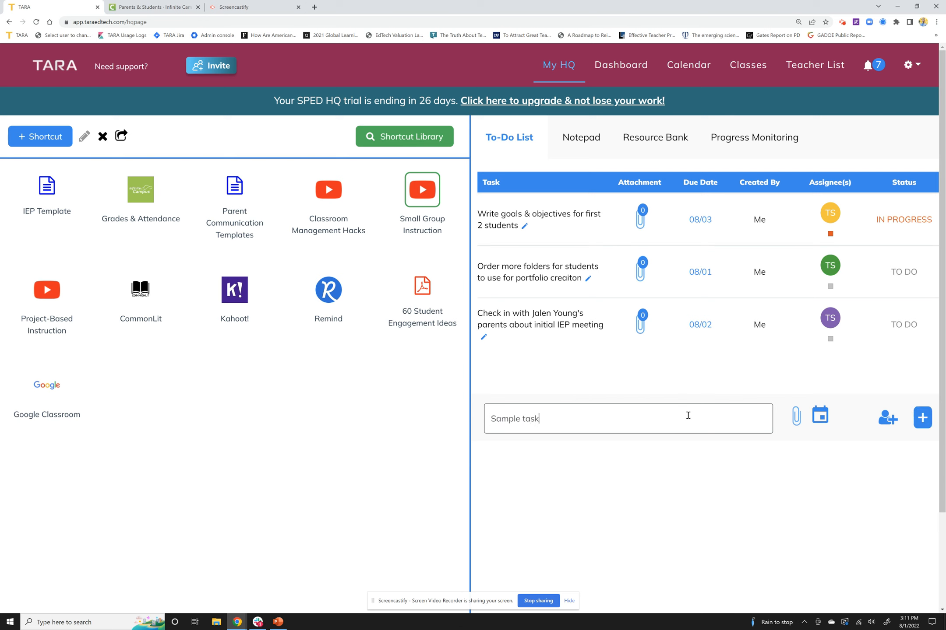
{"action": "left_click", "coordinate": [821, 419]}
{"action": "left_click", "coordinate": [839, 506]}
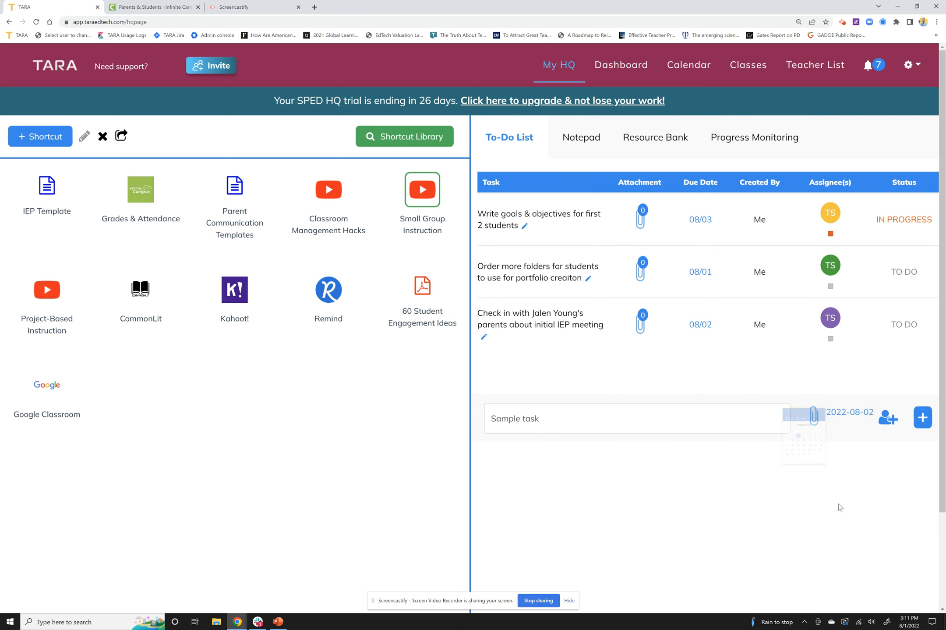
Step: Assign a colleague to the new task, save the assignees and add the task to the to-do list
{"action": "left_click", "coordinate": [881, 419]}
{"action": "left_click", "coordinate": [525, 173]}
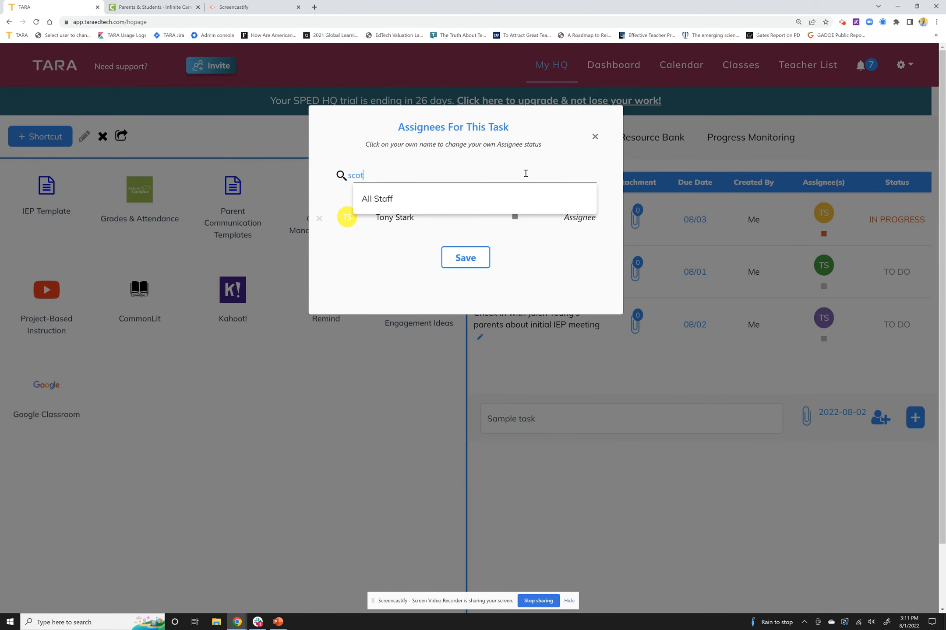
{"action": "key", "text": "Return"}
{"action": "type", "text": "ian"}
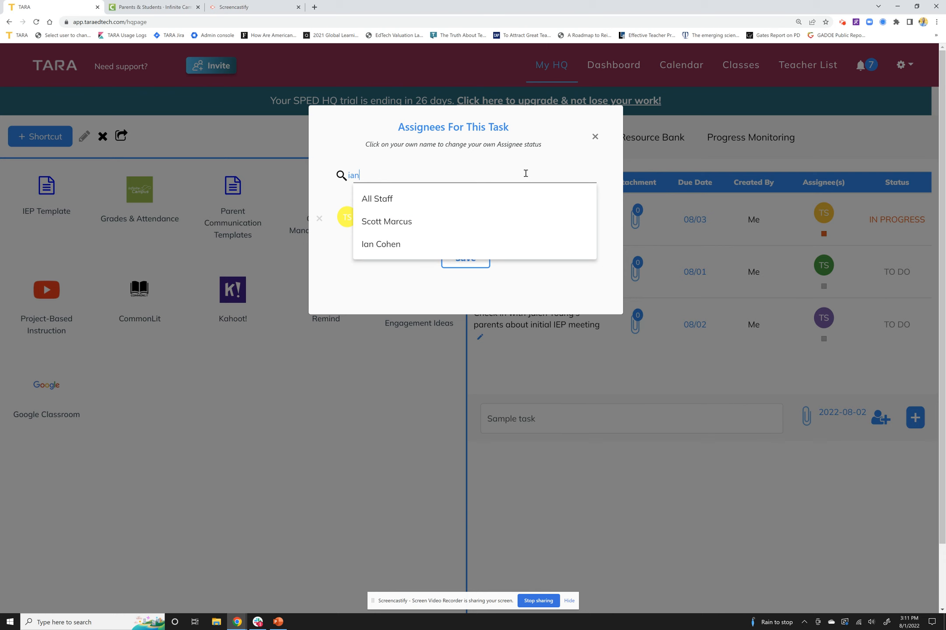
{"action": "left_click", "coordinate": [419, 226]}
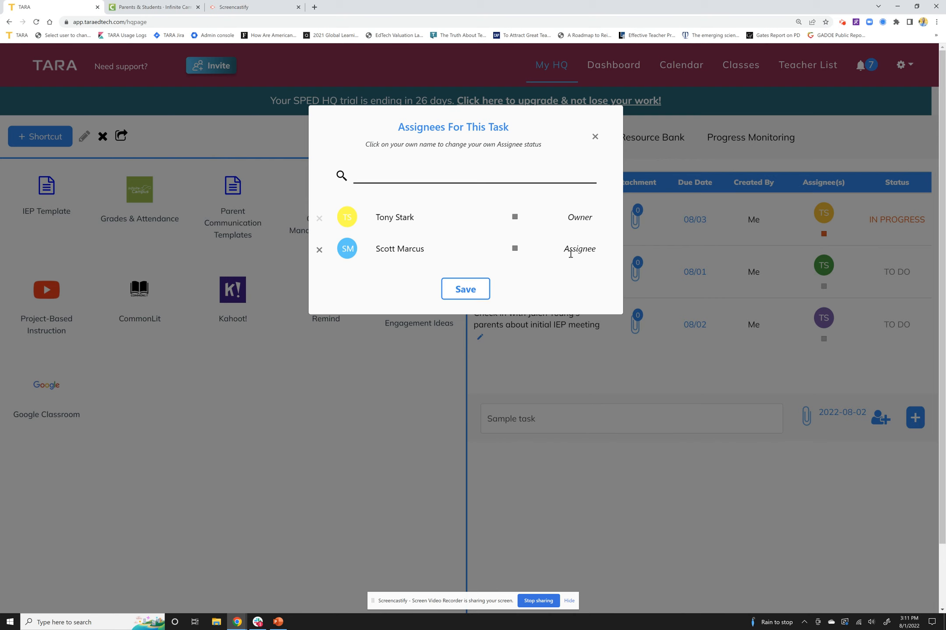
{"action": "left_click", "coordinate": [454, 289]}
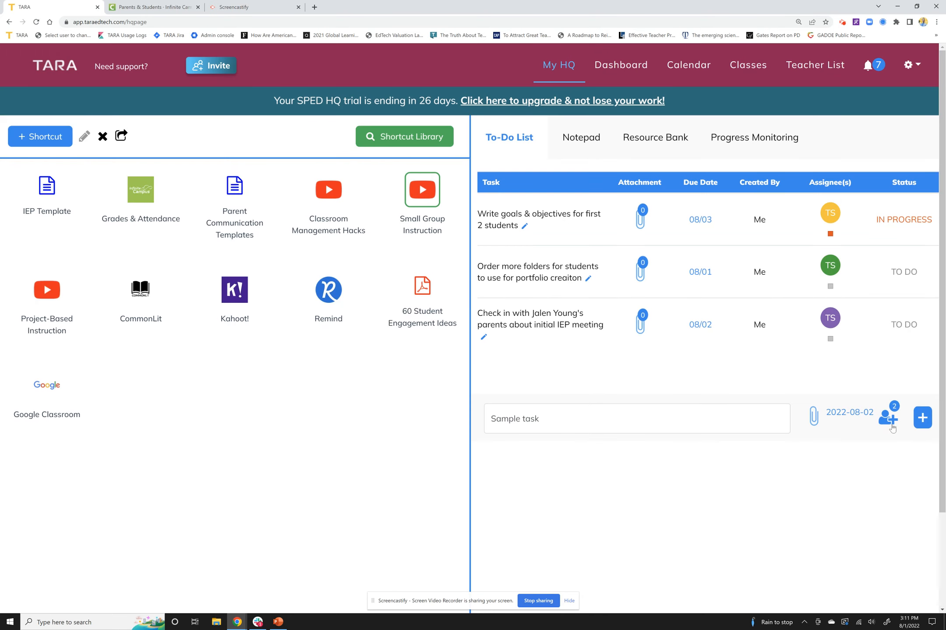
{"action": "left_click", "coordinate": [922, 417]}
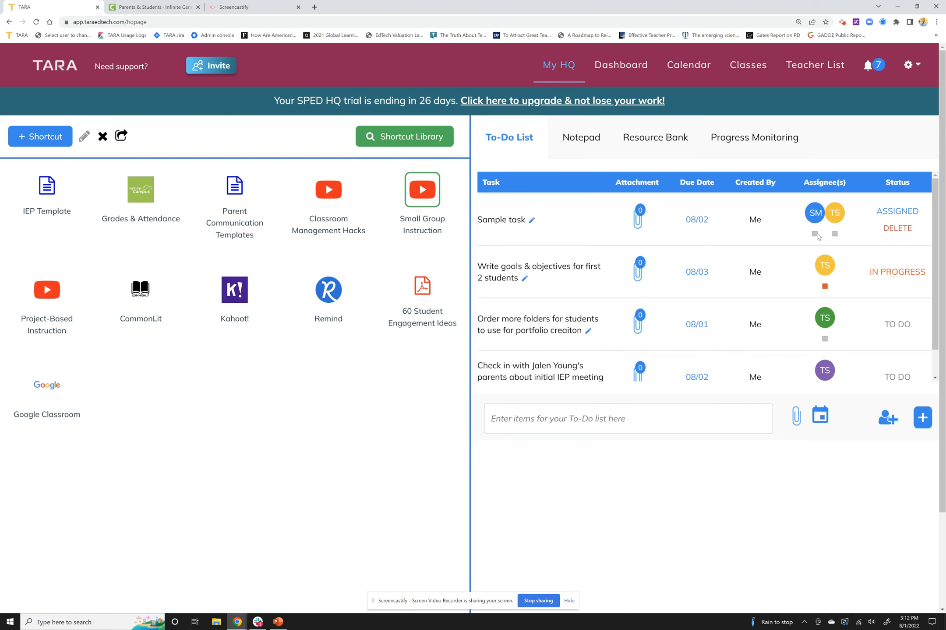
Step: Review the assignees of "Sample task" and the rest of the to-do list, and view the Notepad
{"action": "left_click", "coordinate": [834, 212]}
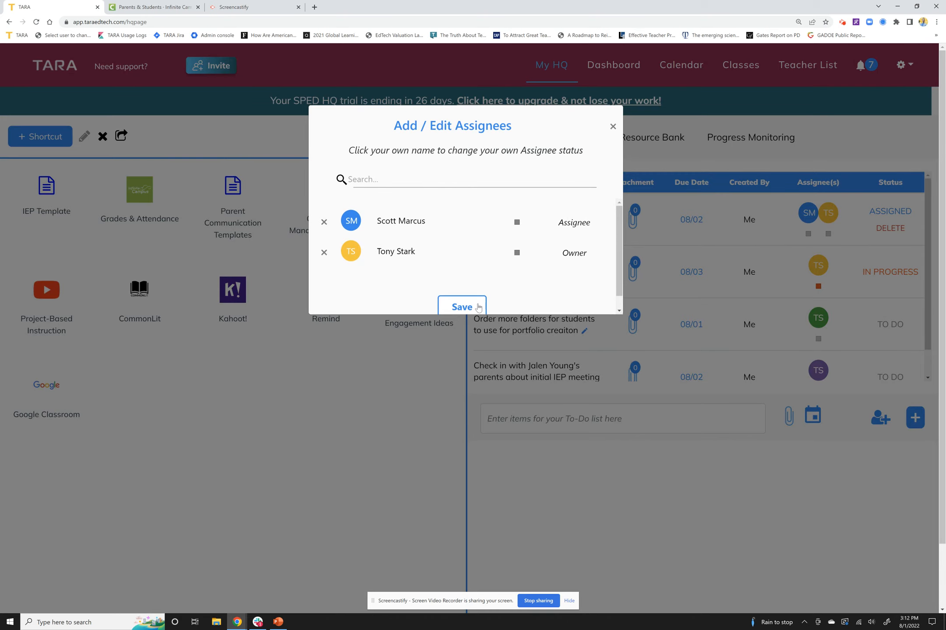
{"action": "left_click", "coordinate": [612, 126]}
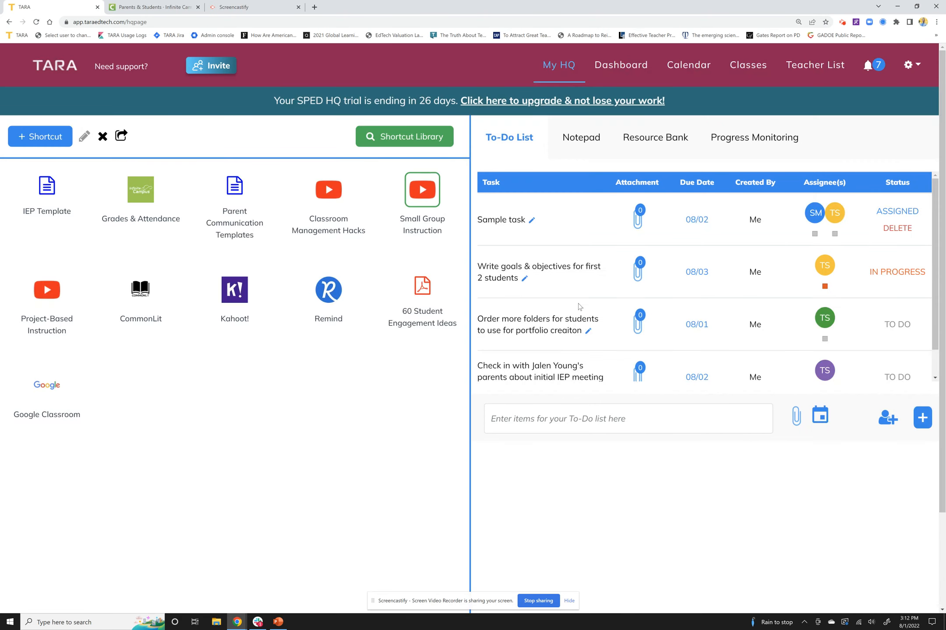
{"action": "scroll", "coordinate": [558, 305], "scroll_direction": "down", "scroll_amount": 1}
{"action": "scroll", "coordinate": [557, 305], "scroll_direction": "up", "scroll_amount": 1}
{"action": "left_click", "coordinate": [591, 144]}
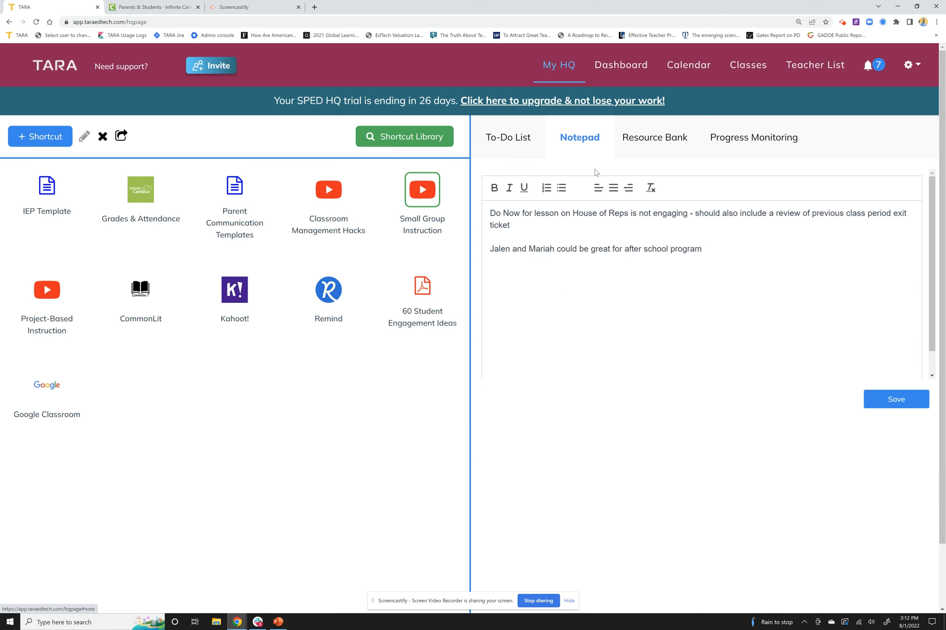
Step: Filter the Resource Bank by the Organizers & Charts category and read the Cause & Effect resource
{"action": "left_click", "coordinate": [653, 139]}
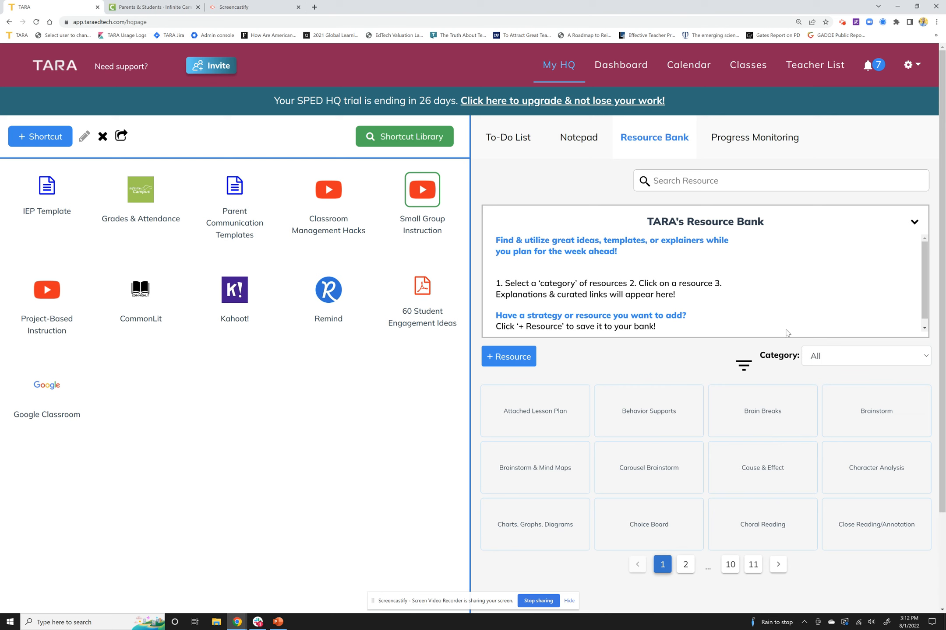
{"action": "left_click", "coordinate": [822, 357]}
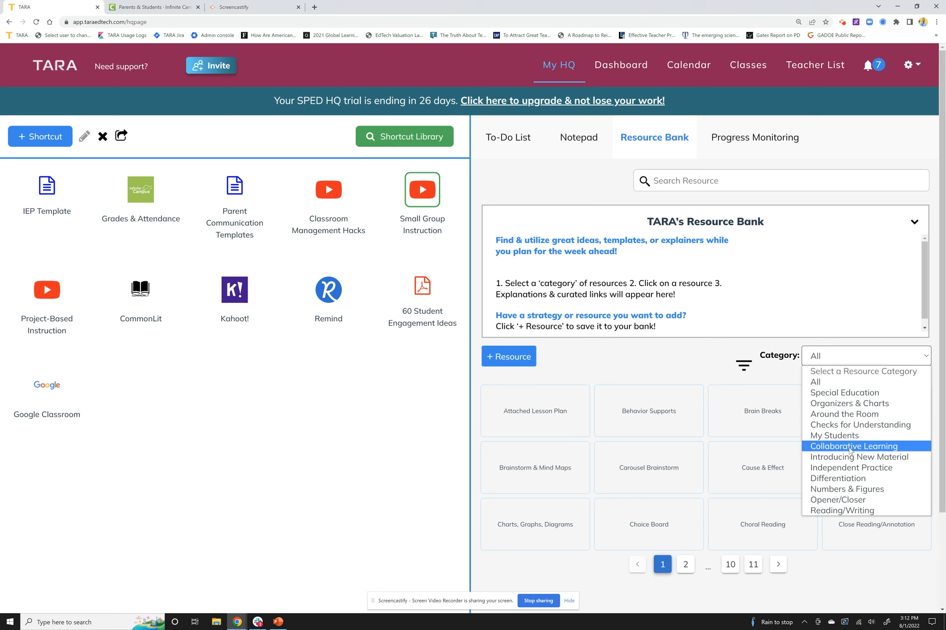
{"action": "left_click", "coordinate": [851, 403]}
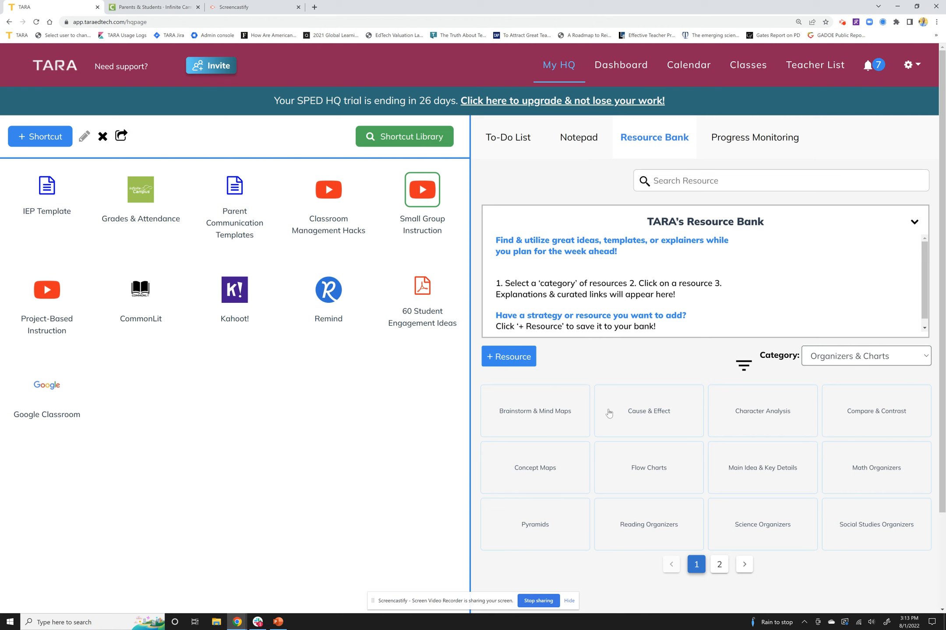
{"action": "left_click", "coordinate": [623, 422]}
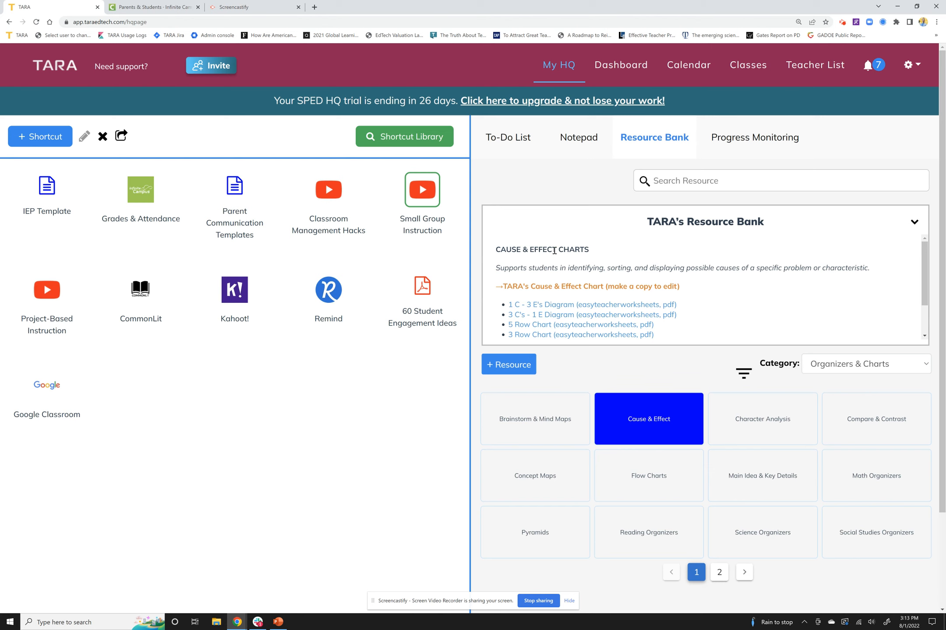
{"action": "scroll", "coordinate": [554, 250], "scroll_direction": "down", "scroll_amount": 1}
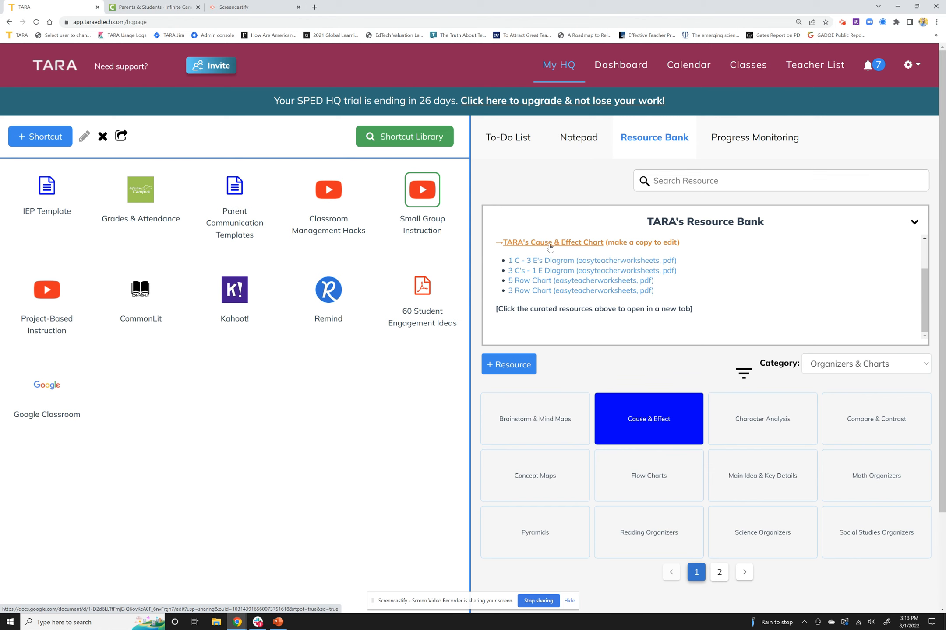
{"action": "scroll", "coordinate": [549, 248], "scroll_direction": "up", "scroll_amount": 1}
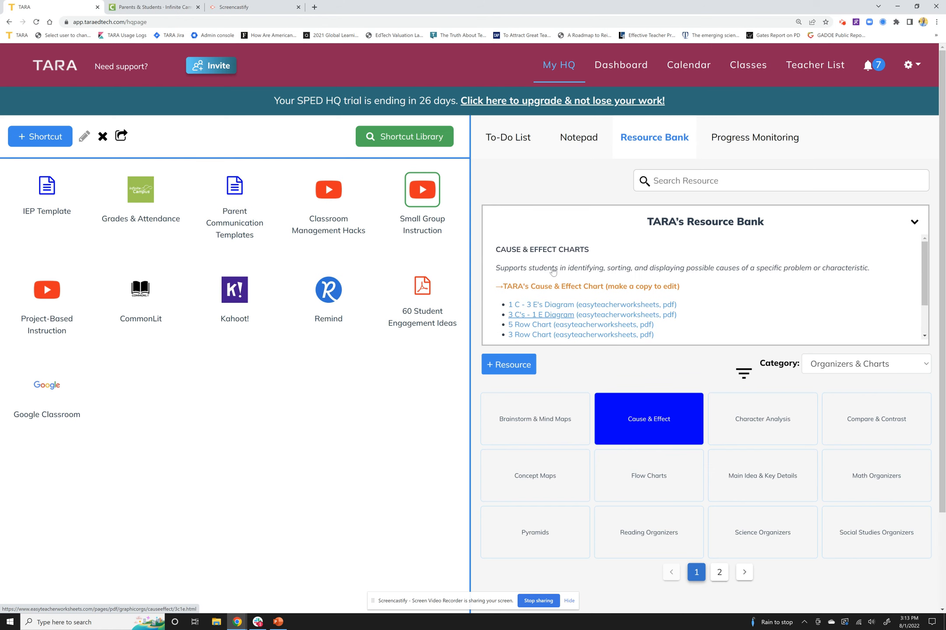
Step: Filter the Resource Bank by the Around the Room category and read the Four Corners resource
{"action": "left_click", "coordinate": [847, 369]}
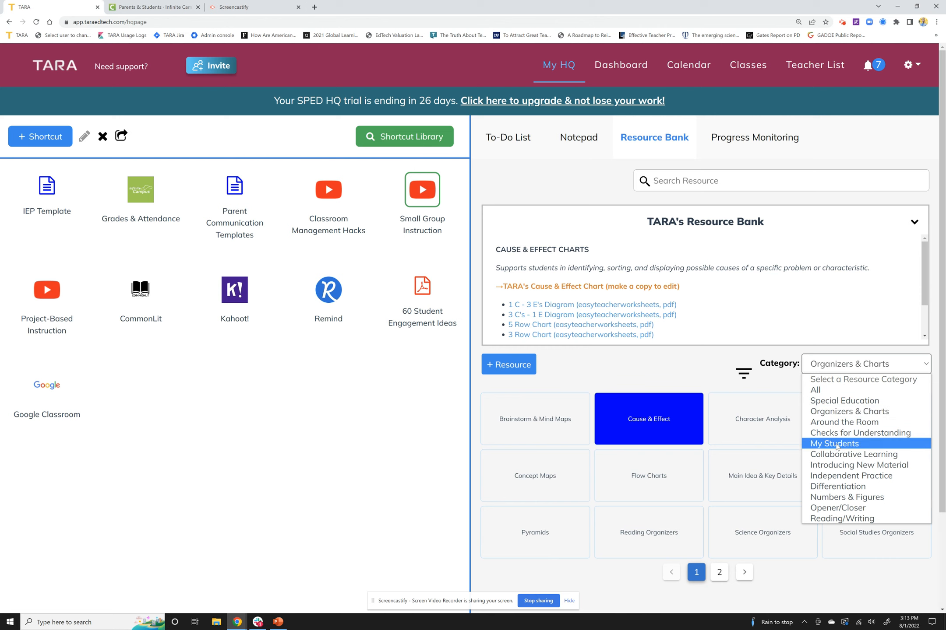
{"action": "left_click", "coordinate": [857, 423]}
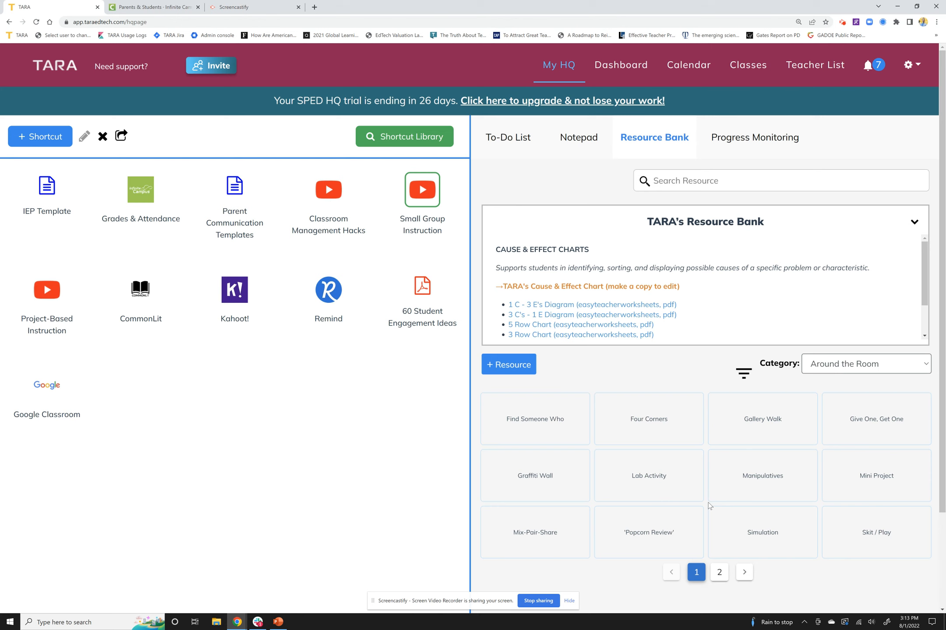
{"action": "left_click", "coordinate": [625, 425]}
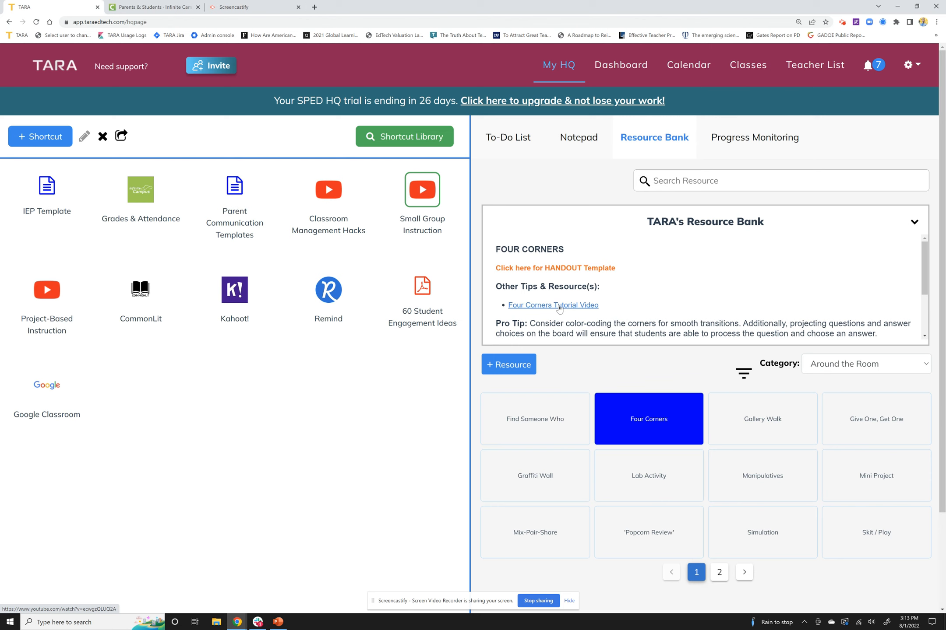
{"action": "scroll", "coordinate": [559, 308], "scroll_direction": "down", "scroll_amount": 2}
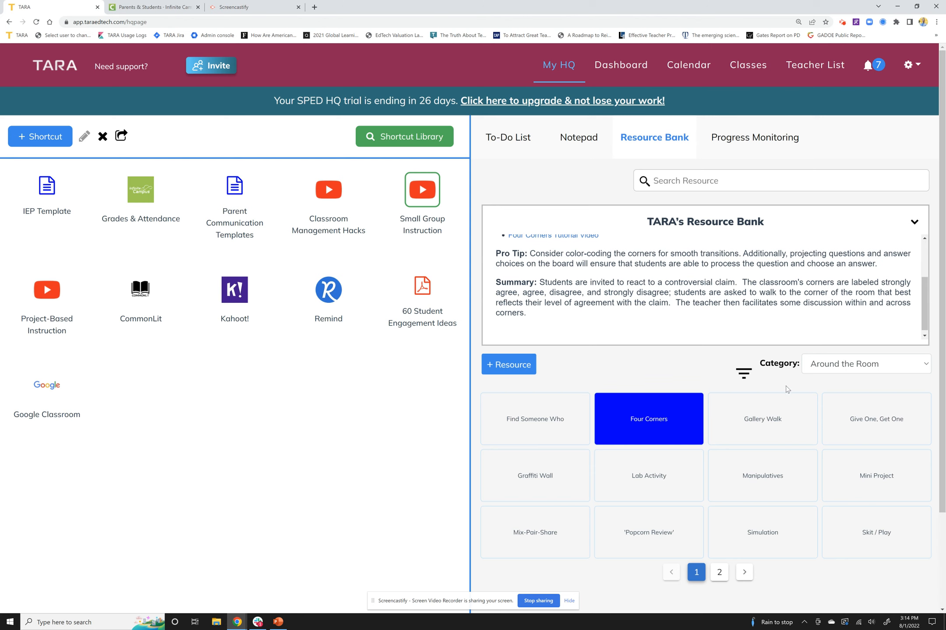
Step: Filter the Resource Bank by the Special Education category and look through the Behavior Supports resources
{"action": "left_click", "coordinate": [826, 366]}
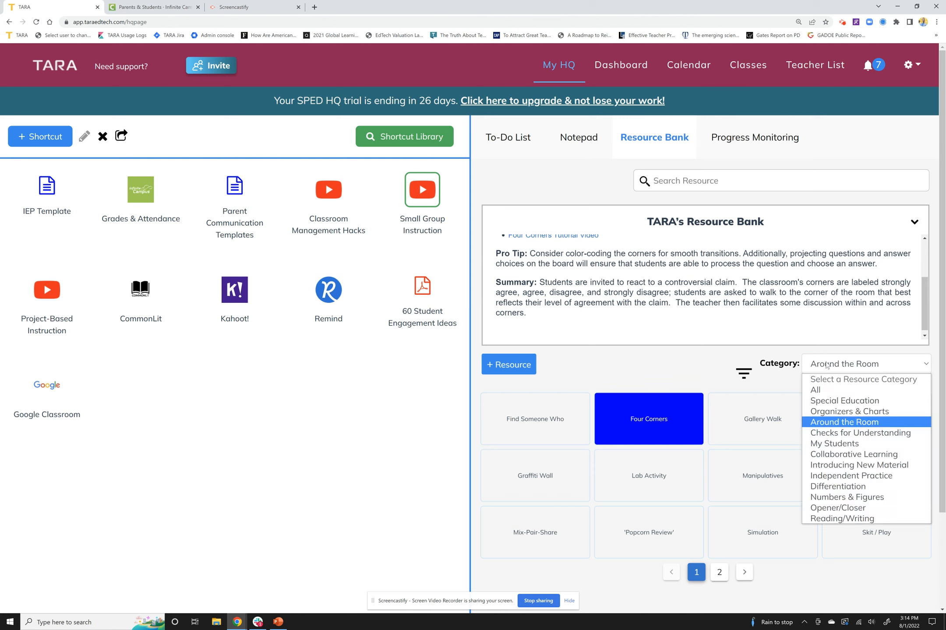
{"action": "left_click", "coordinate": [849, 405]}
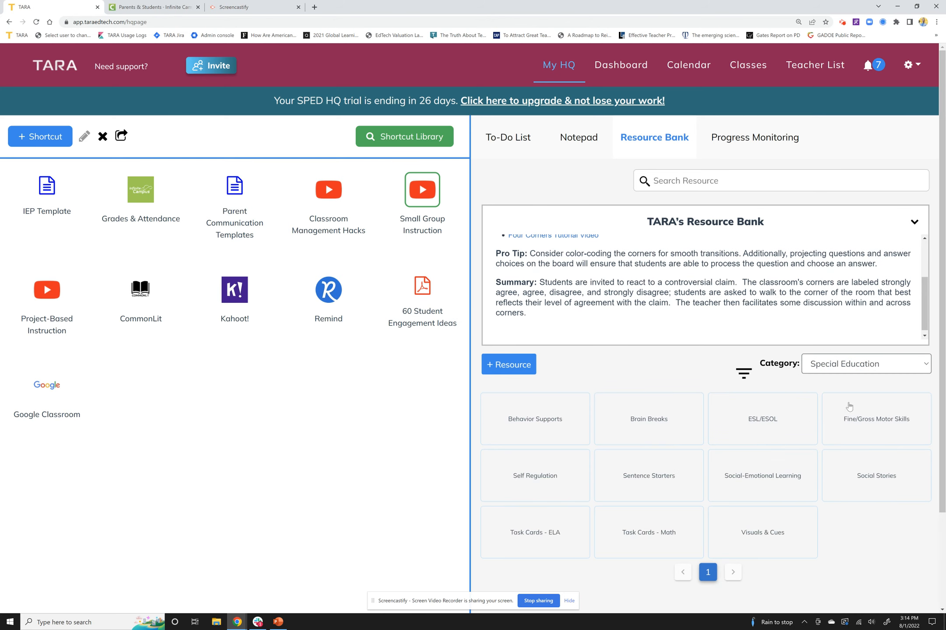
{"action": "left_click", "coordinate": [582, 443]}
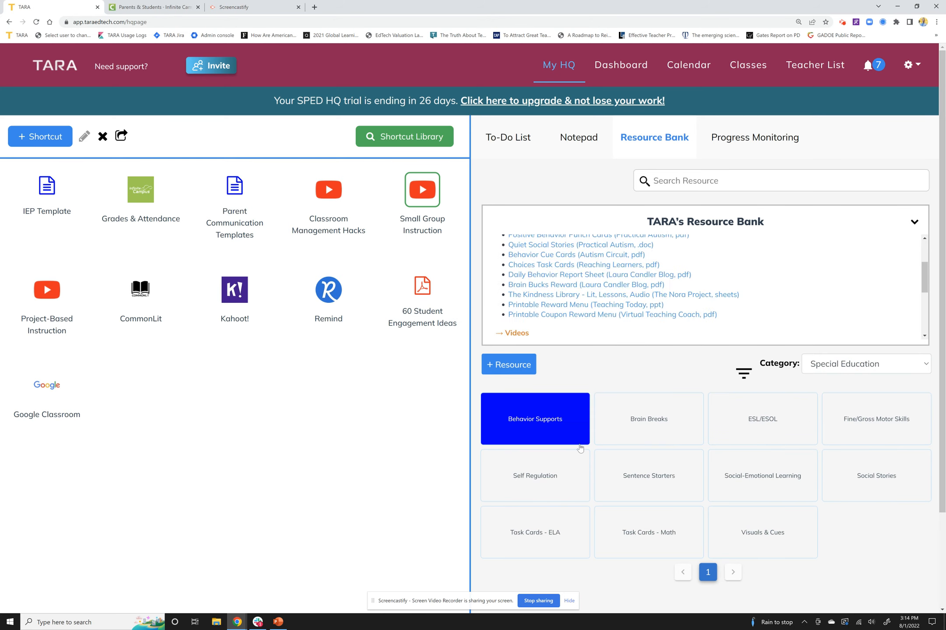
{"action": "scroll", "coordinate": [562, 322], "scroll_direction": "up", "scroll_amount": 5}
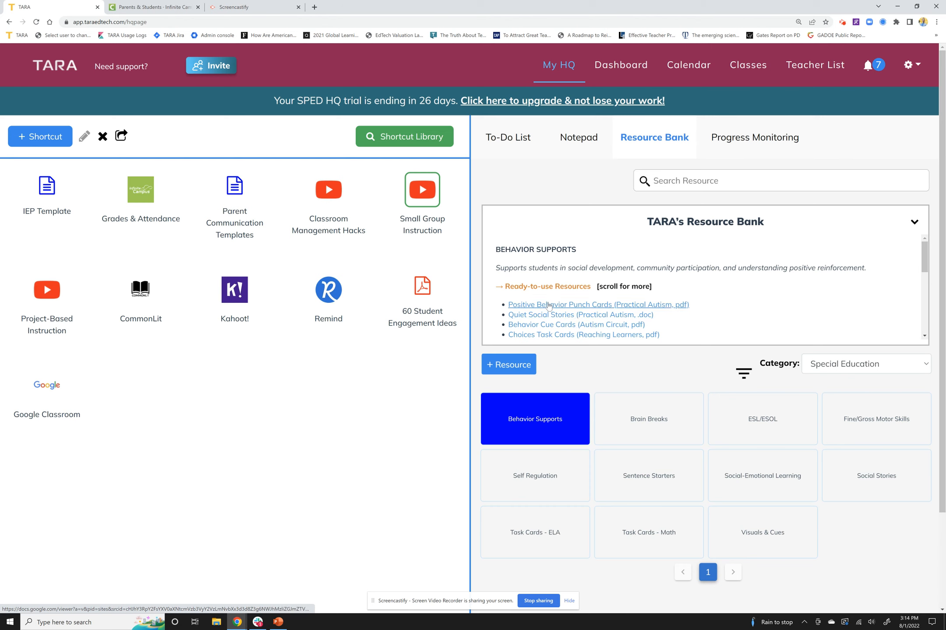
{"action": "scroll", "coordinate": [546, 324], "scroll_direction": "down", "scroll_amount": 1}
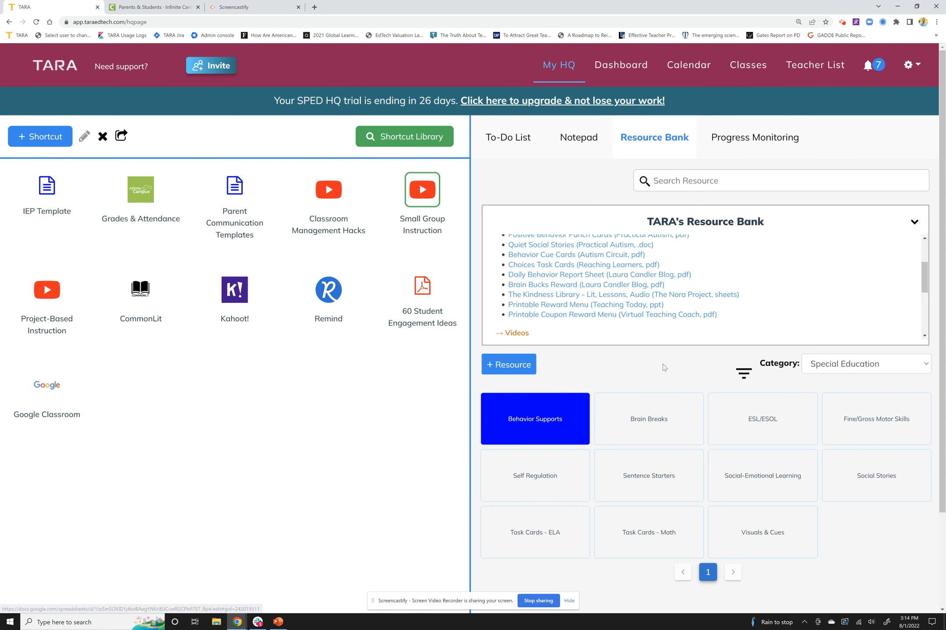
Step: View the Flexible Grouping resource in the Resource Bank's Differentiation category and return to the To-Do List
{"action": "left_click", "coordinate": [817, 364]}
{"action": "left_click", "coordinate": [852, 487]}
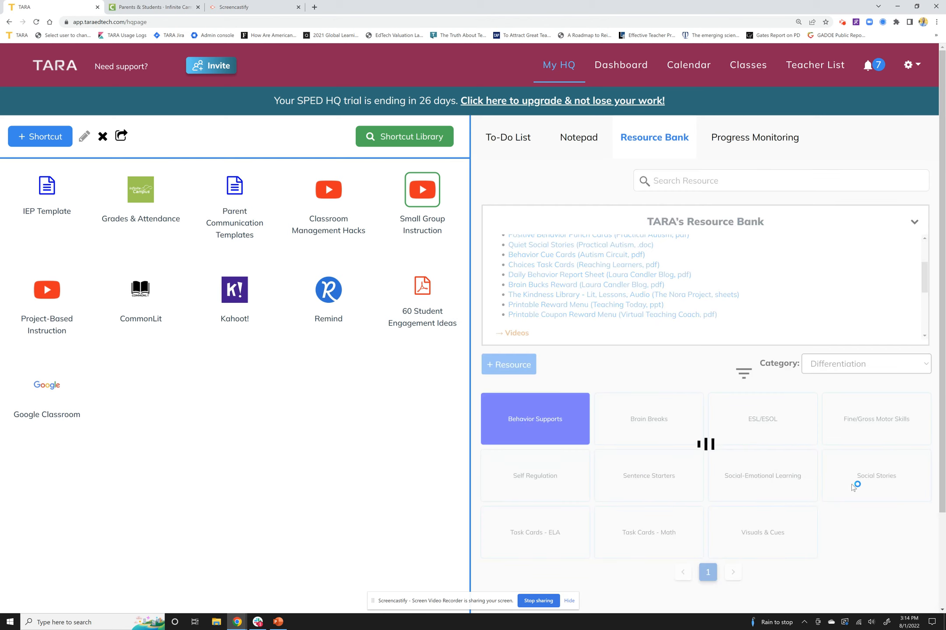
{"action": "scroll", "coordinate": [542, 337], "scroll_direction": "up", "scroll_amount": 1}
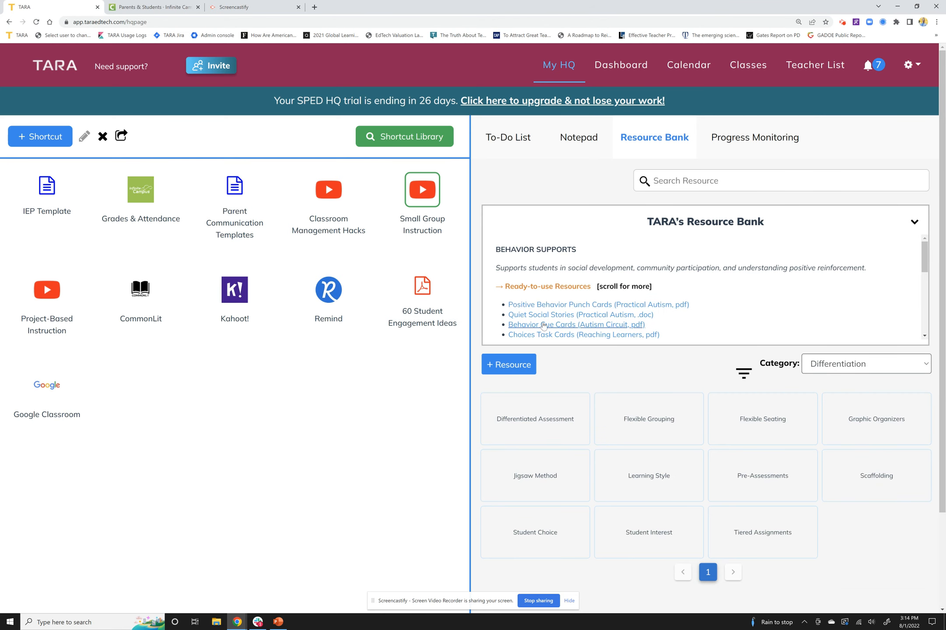
{"action": "left_click", "coordinate": [651, 432]}
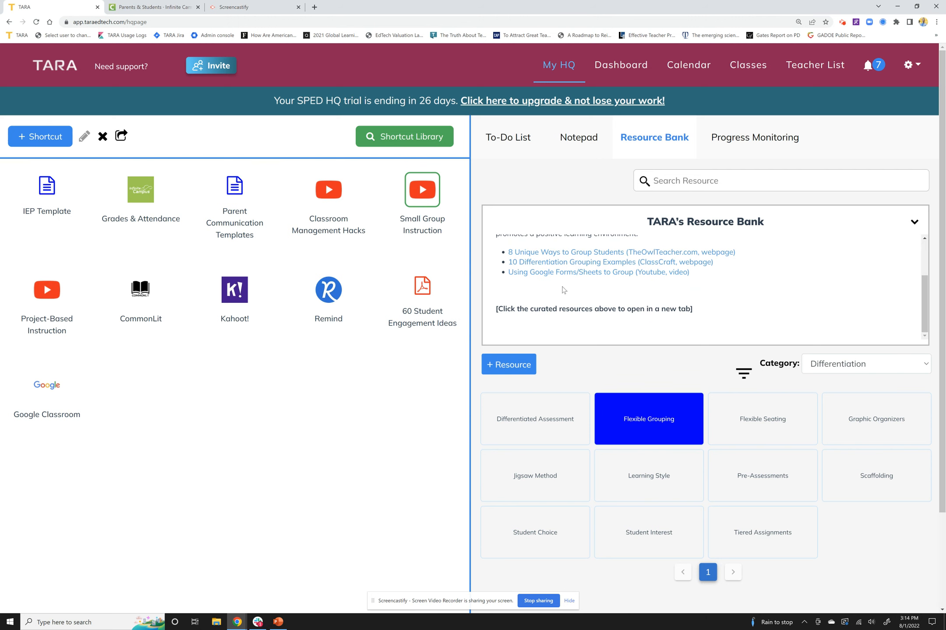
{"action": "scroll", "coordinate": [591, 315], "scroll_direction": "up", "scroll_amount": 2}
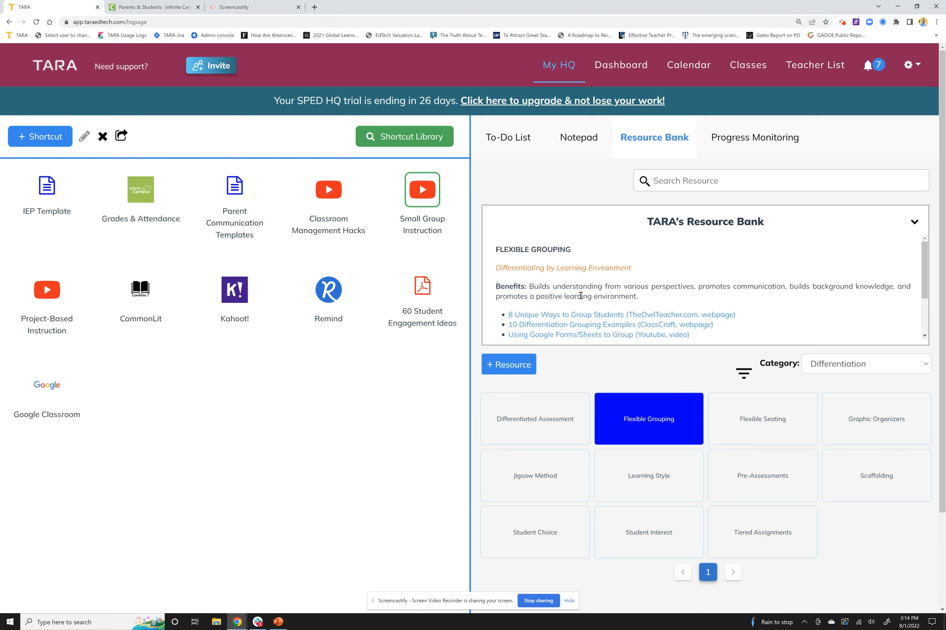
{"action": "left_click", "coordinate": [518, 140]}
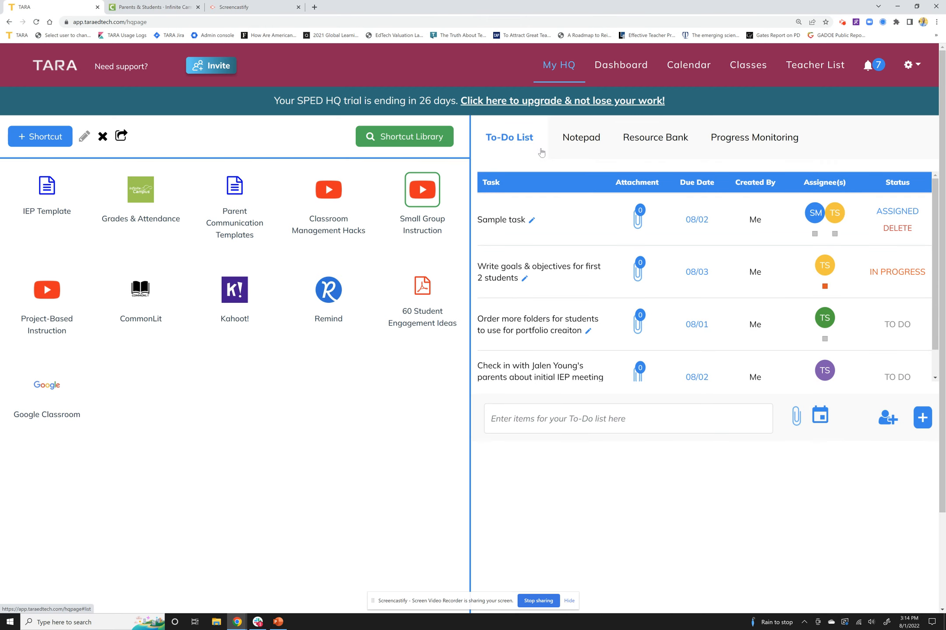
Step: Create and save a new class named "9th Grade English" without adding a collaborator
{"action": "left_click", "coordinate": [743, 70]}
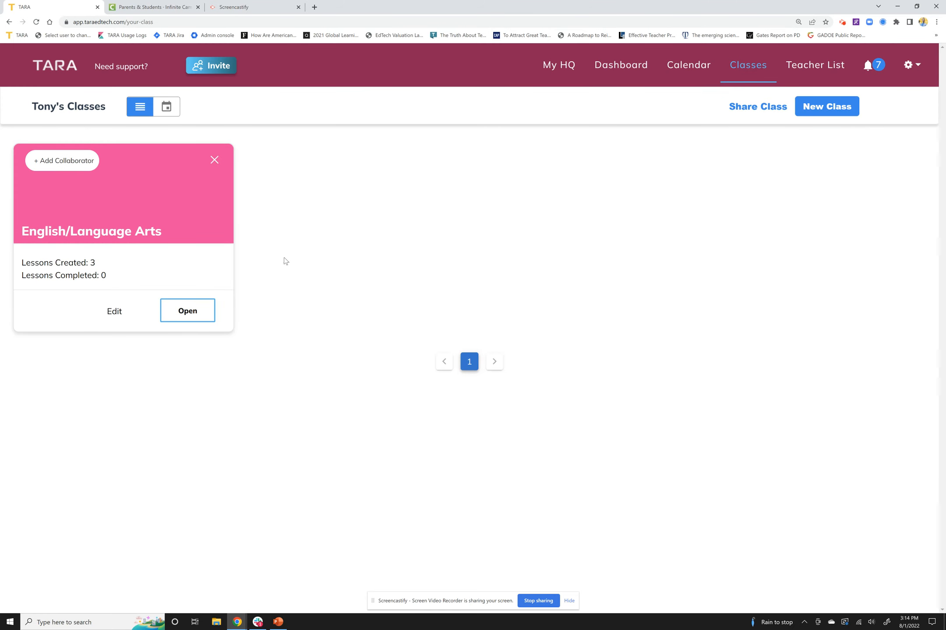
{"action": "left_click", "coordinate": [817, 118]}
{"action": "left_click", "coordinate": [366, 186]}
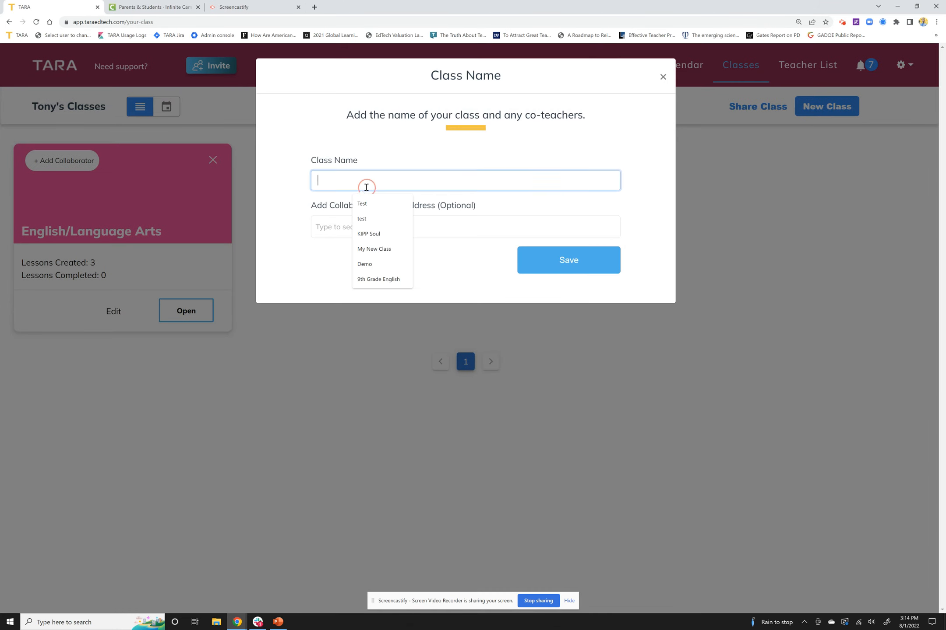
{"action": "type", "text": "9th Grade"}
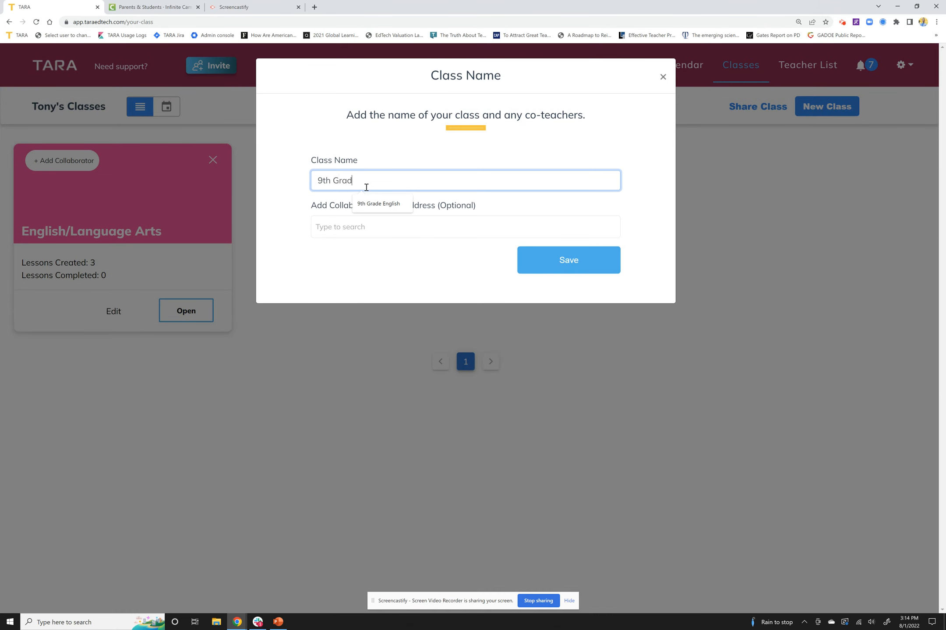
{"action": "key", "text": "Down"}
{"action": "key", "text": "Return"}
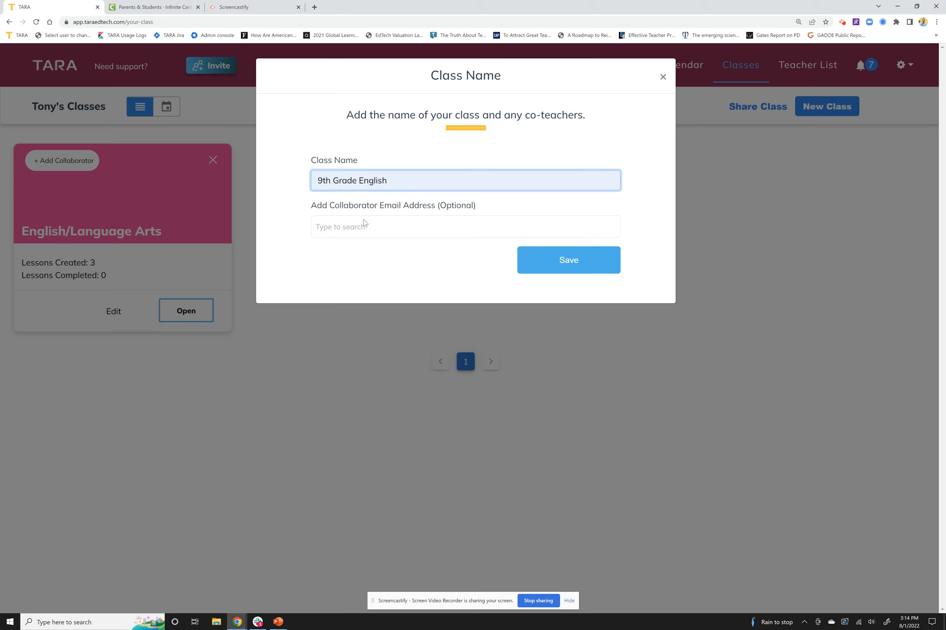
{"action": "left_click", "coordinate": [366, 224]}
{"action": "left_click", "coordinate": [506, 206]}
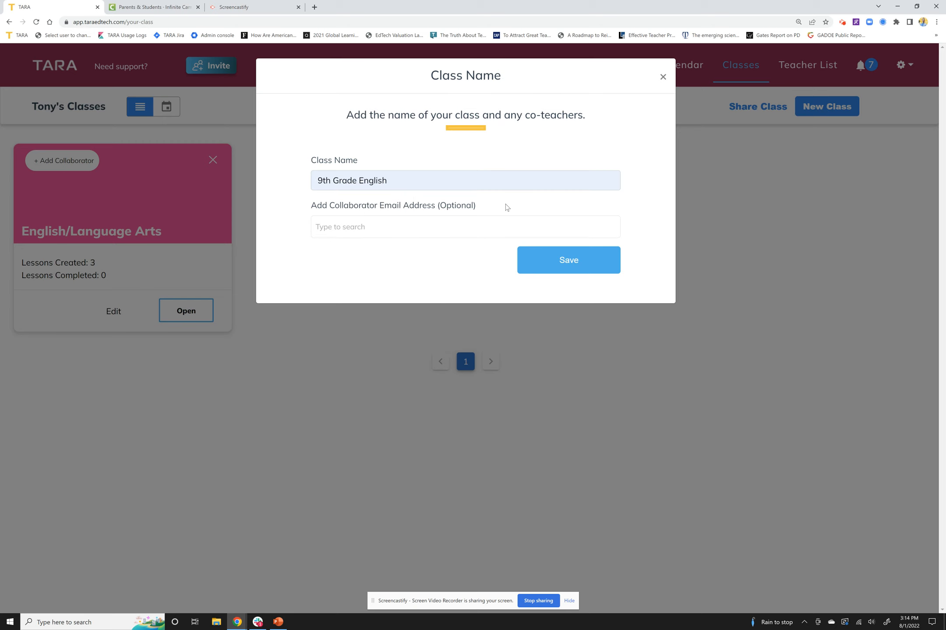
{"action": "left_click", "coordinate": [538, 264]}
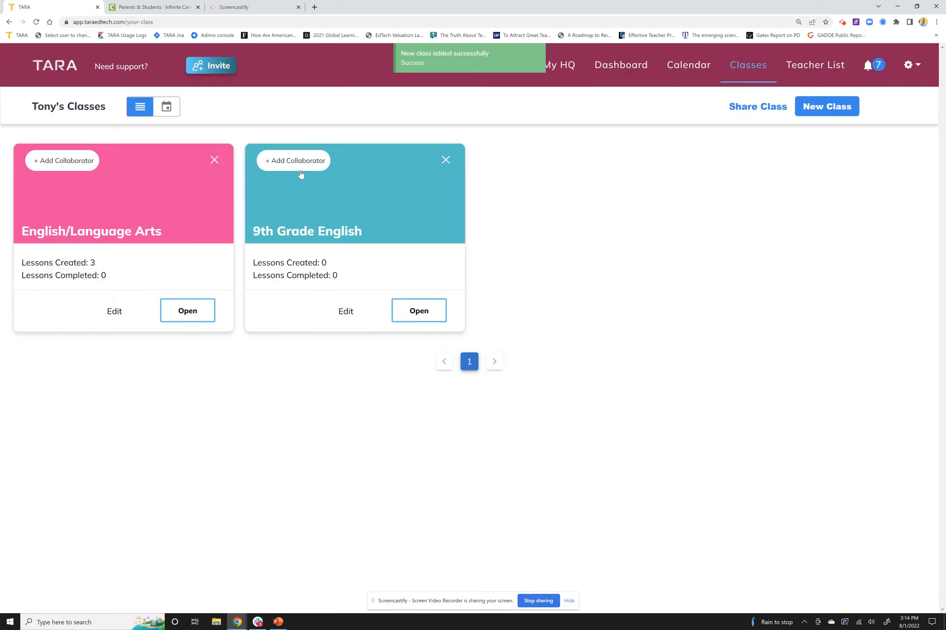
Step: Open the 9th Grade English class and create a unit folder named "Unit 1", skipping its lessons and files
{"action": "left_click", "coordinate": [413, 310]}
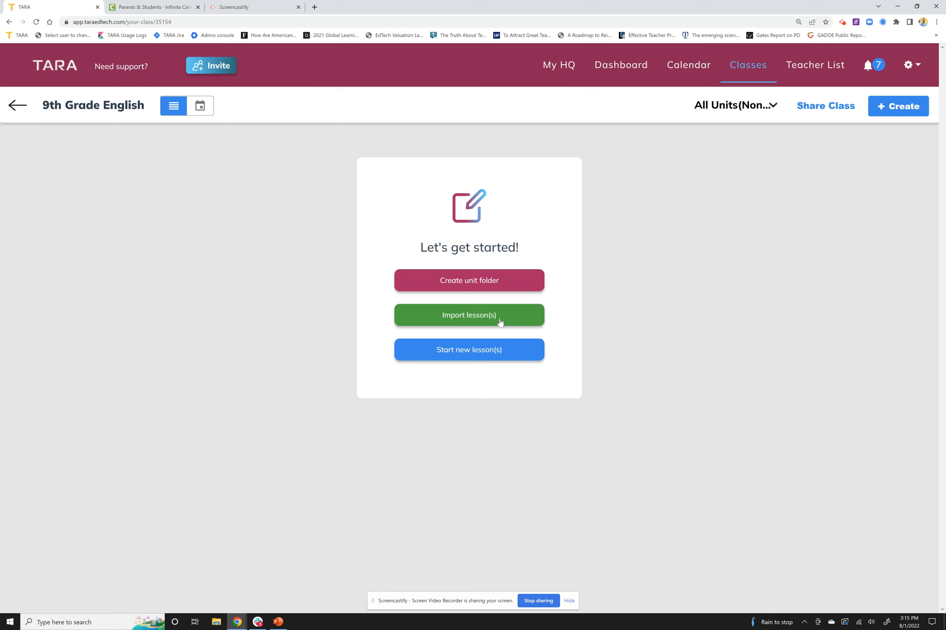
{"action": "left_click", "coordinate": [489, 290]}
{"action": "left_click", "coordinate": [449, 194]}
{"action": "type", "text": "Unit 1"}
{"action": "left_click", "coordinate": [549, 363]}
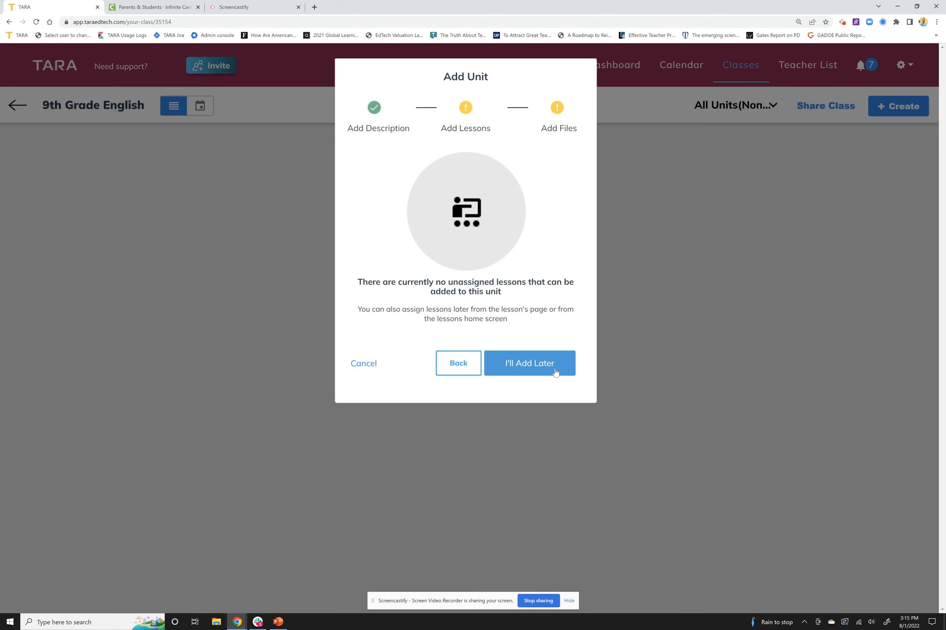
{"action": "left_click", "coordinate": [555, 372]}
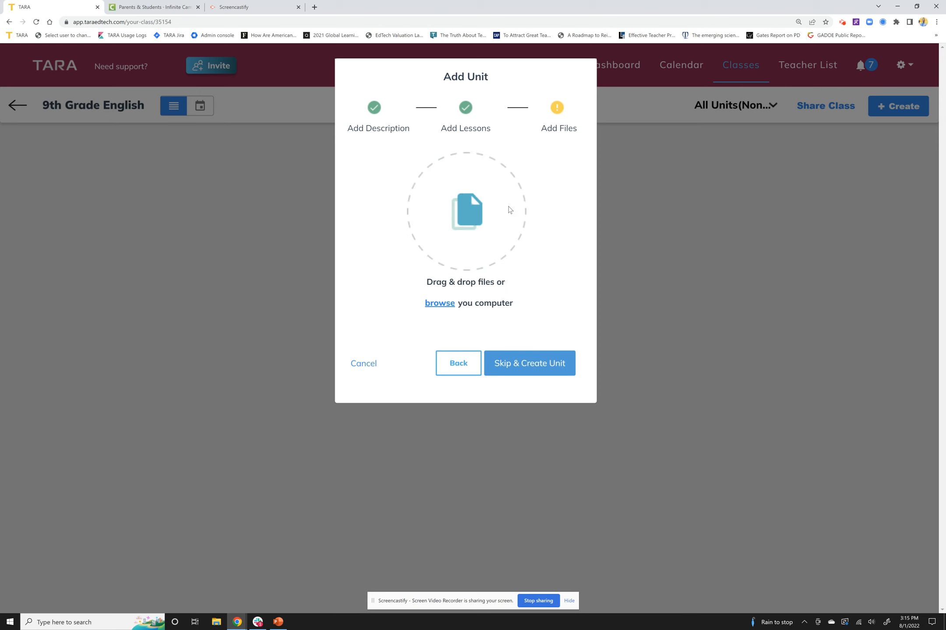
{"action": "left_click", "coordinate": [515, 374]}
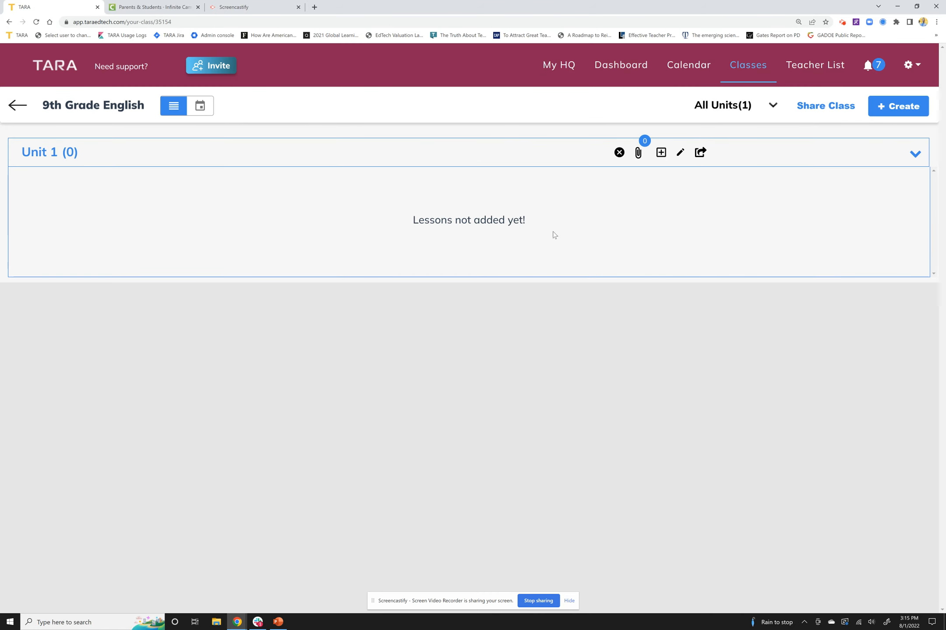
Step: Start a lesson import that combines the lessons into a single multi-day plan and assign it to Unit 1
{"action": "left_click", "coordinate": [914, 104]}
{"action": "left_click", "coordinate": [898, 146]}
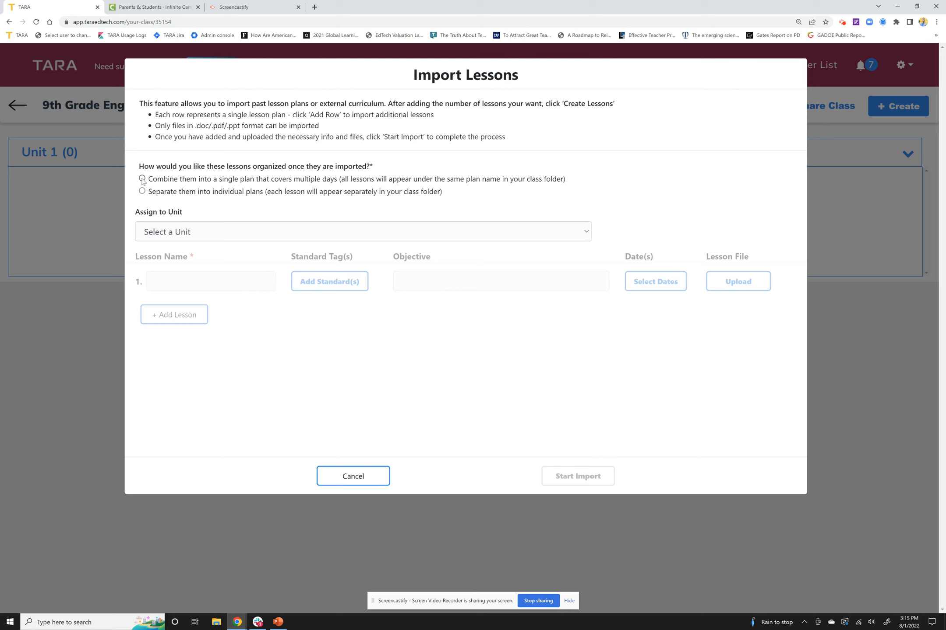
{"action": "left_click", "coordinate": [142, 179]}
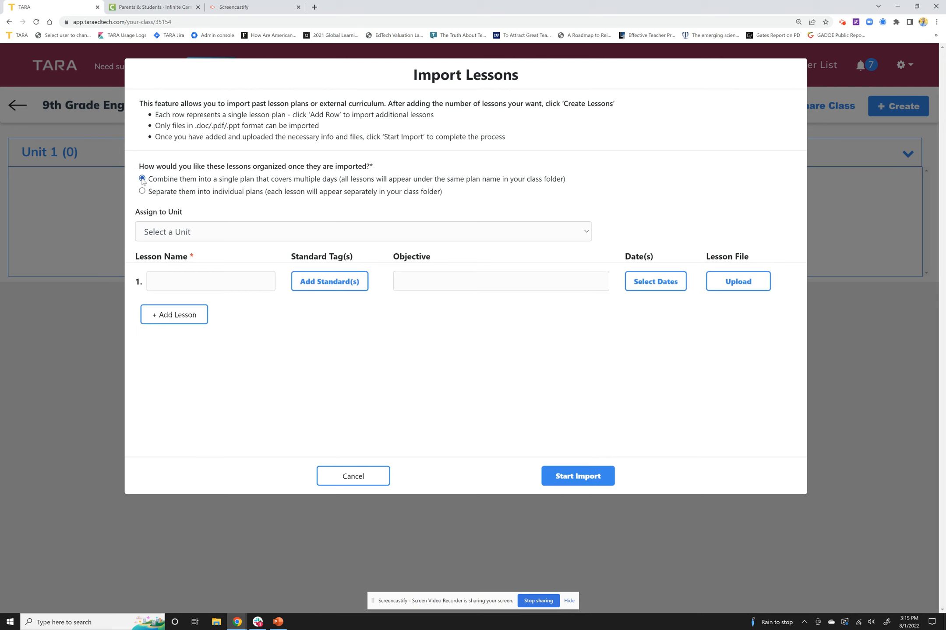
{"action": "left_click", "coordinate": [176, 235]}
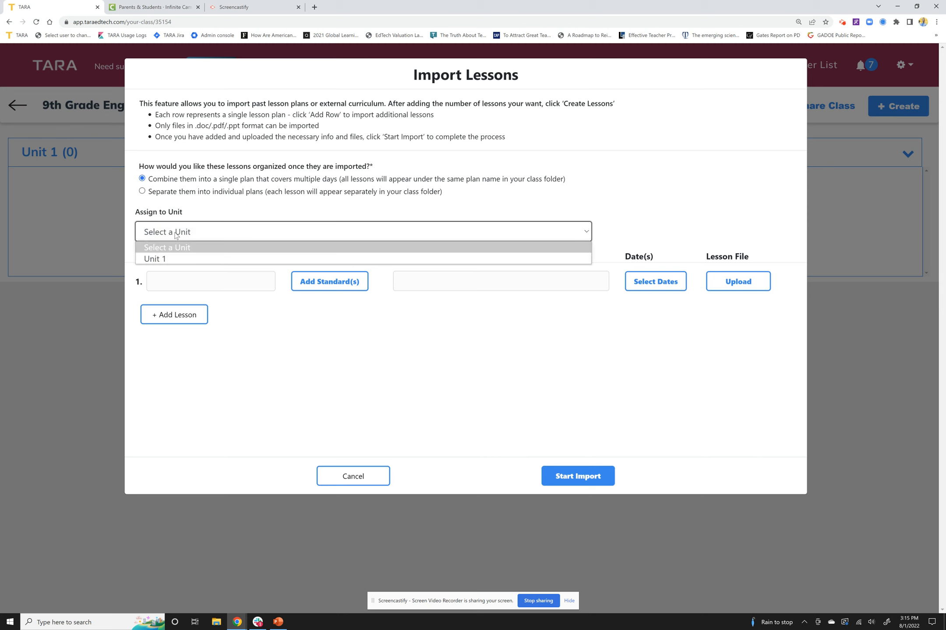
{"action": "left_click", "coordinate": [161, 258]}
Step: Name the first lesson in the import "Sample Eureka Math Lessons"
{"action": "left_click", "coordinate": [173, 286]}
{"action": "type", "text": "SAme"}
{"action": "key", "text": "BackSpace"}
{"action": "key", "text": "BackSpace"}
{"action": "key", "text": "BackSpace"}
{"action": "key", "text": "BackSpace"}
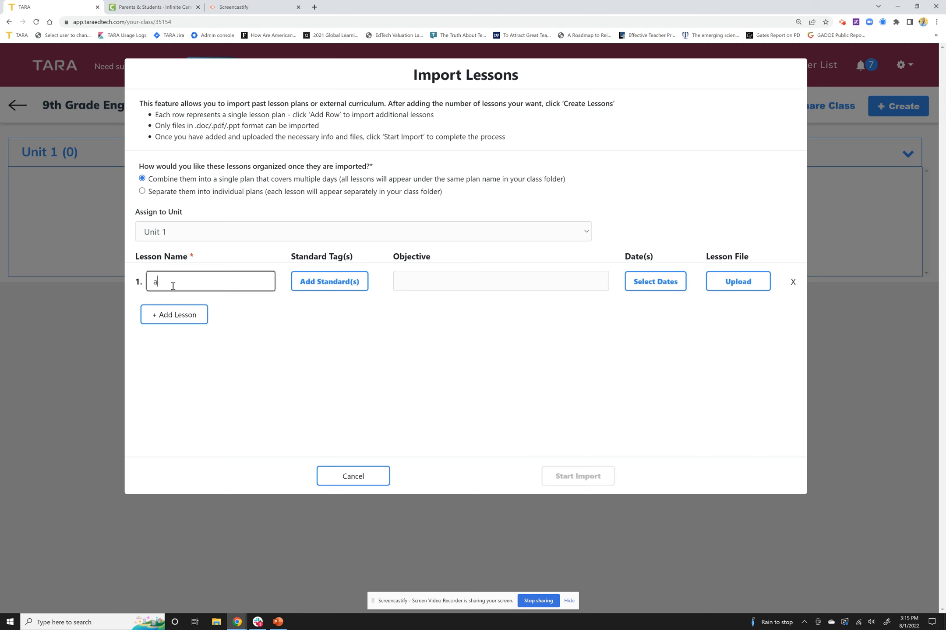
{"action": "type", "text": "Sample Eureka "}
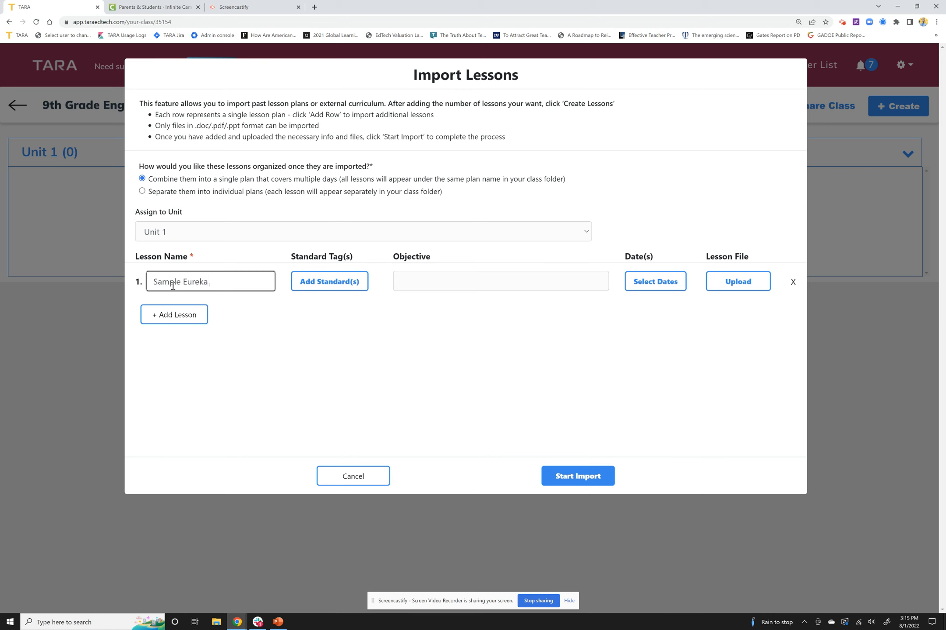
{"action": "type", "text": "Math Lessons"}
Step: Search the standards database for "ela" and add standards ELAGSEKRL4 and ELAGSEKRL5 to the first lesson
{"action": "left_click", "coordinate": [314, 283]}
{"action": "left_click", "coordinate": [436, 140]}
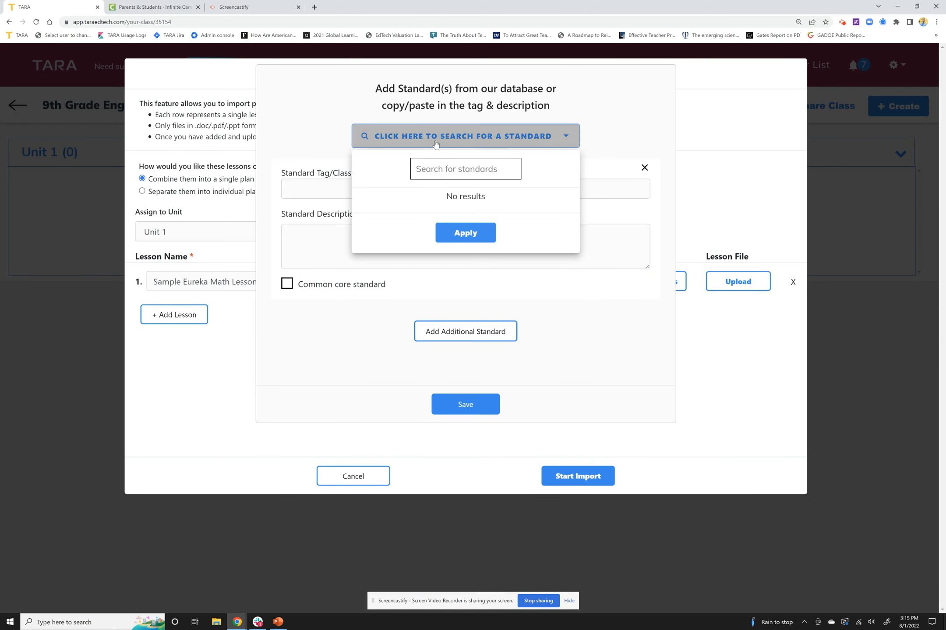
{"action": "left_click", "coordinate": [444, 165]}
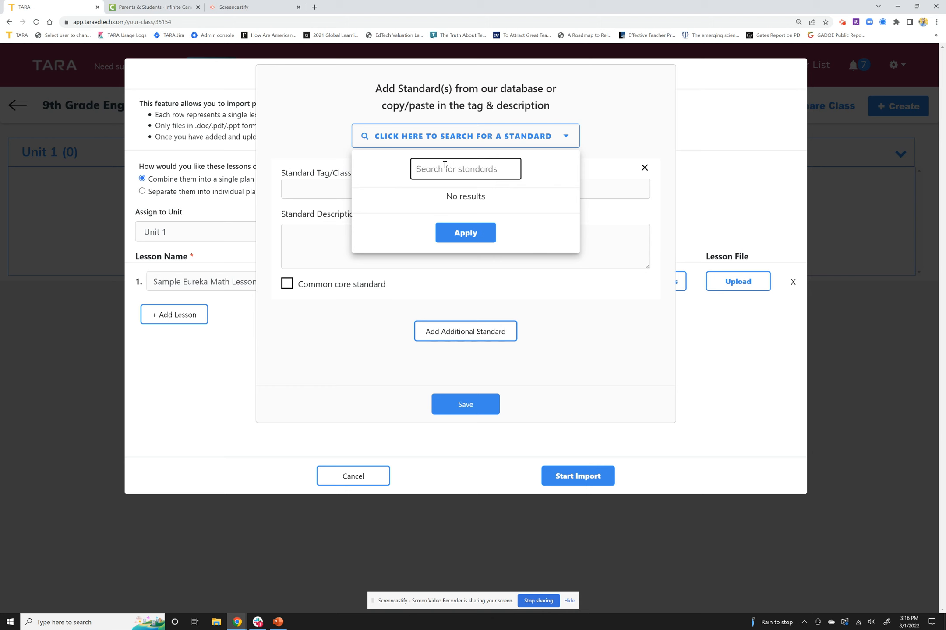
{"action": "type", "text": "ela"}
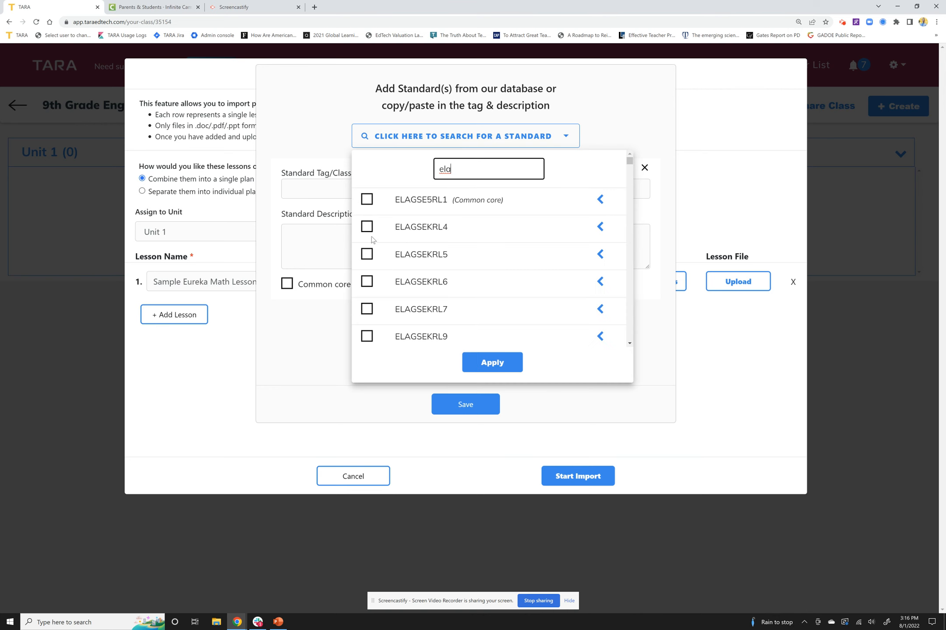
{"action": "left_click", "coordinate": [600, 227]}
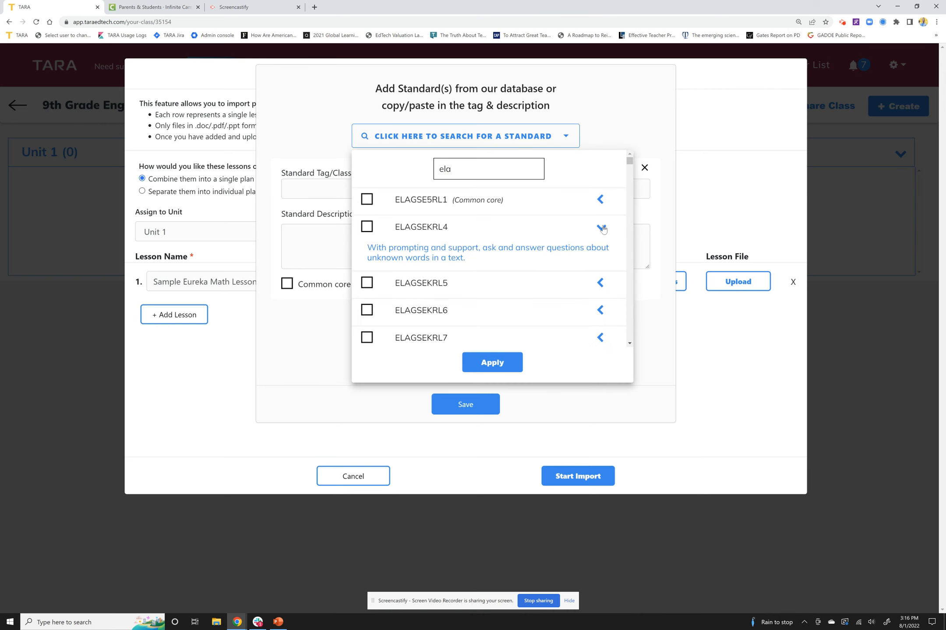
{"action": "left_click", "coordinate": [368, 228]}
{"action": "left_click", "coordinate": [371, 285]}
{"action": "left_click", "coordinate": [497, 370]}
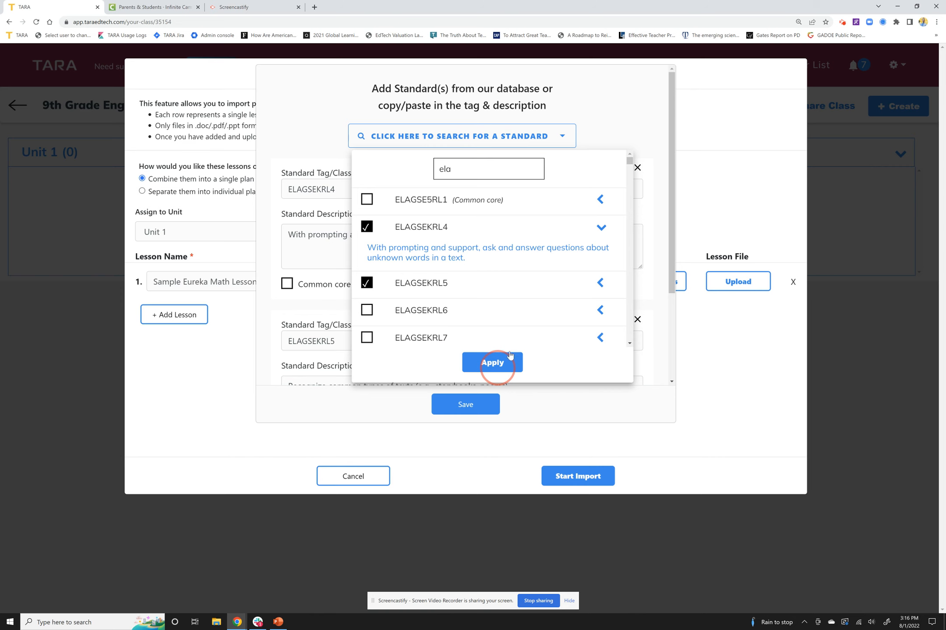
{"action": "scroll", "coordinate": [504, 345], "scroll_direction": "down", "scroll_amount": 3}
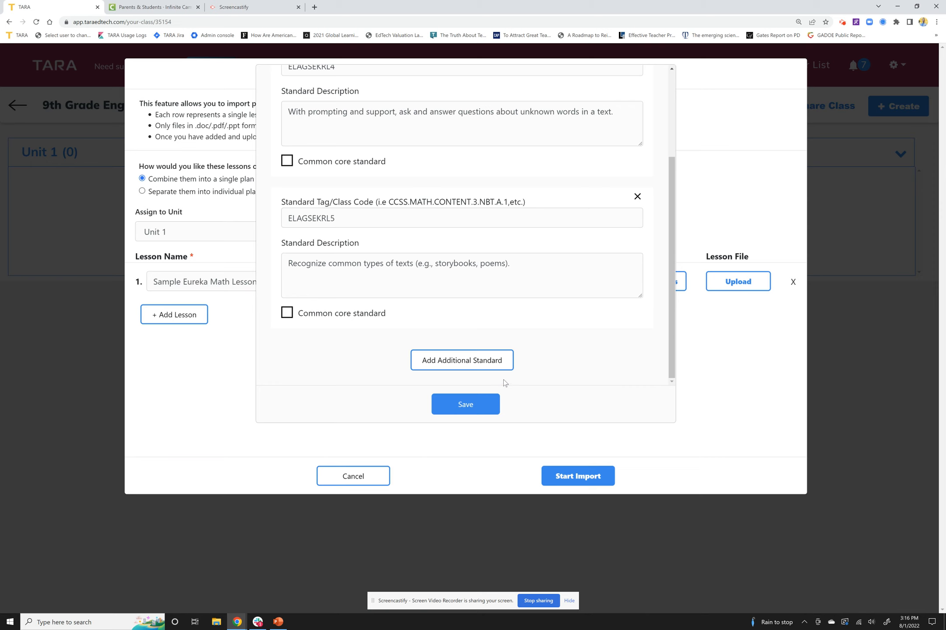
{"action": "left_click", "coordinate": [487, 412]}
Step: Enter "SWBAT..." as the first lesson's objective and set its date to 08/02/2022
{"action": "left_click", "coordinate": [477, 284]}
{"action": "type", "text": "SWA"}
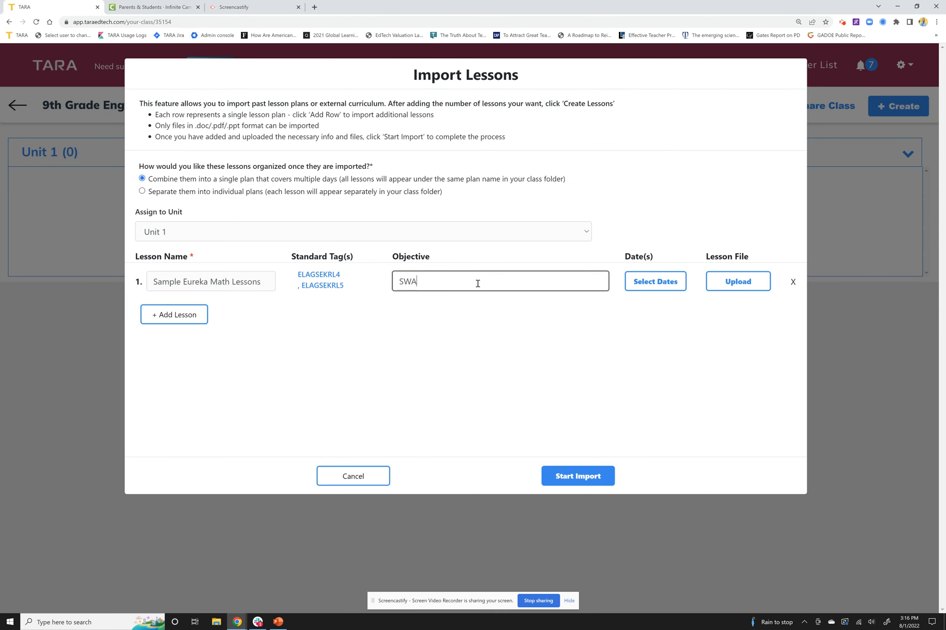
{"action": "type", "text": "BBAT..."}
{"action": "left_click", "coordinate": [656, 284]}
{"action": "left_click", "coordinate": [417, 221]}
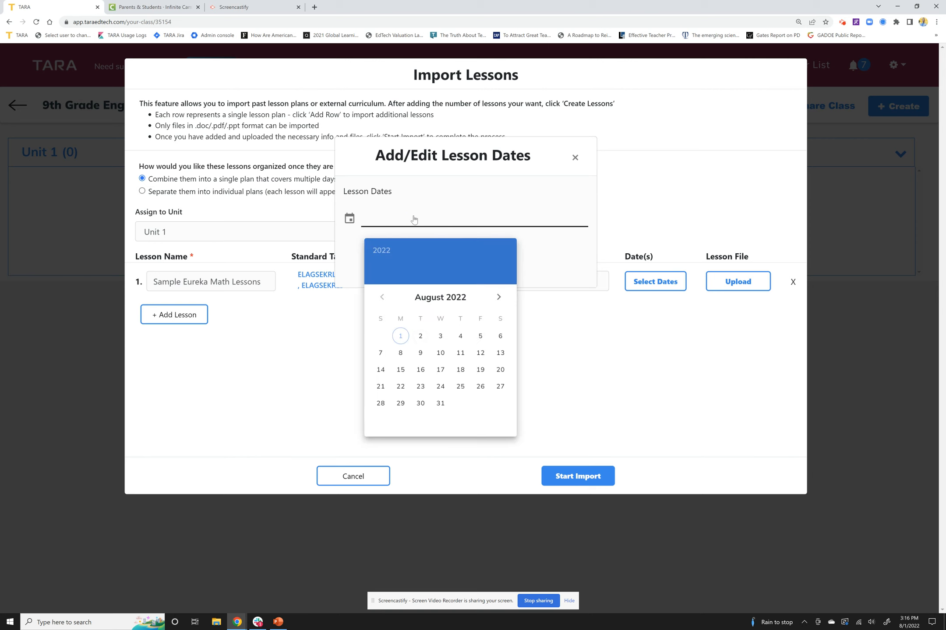
{"action": "left_click", "coordinate": [421, 337]}
{"action": "left_click", "coordinate": [458, 255]}
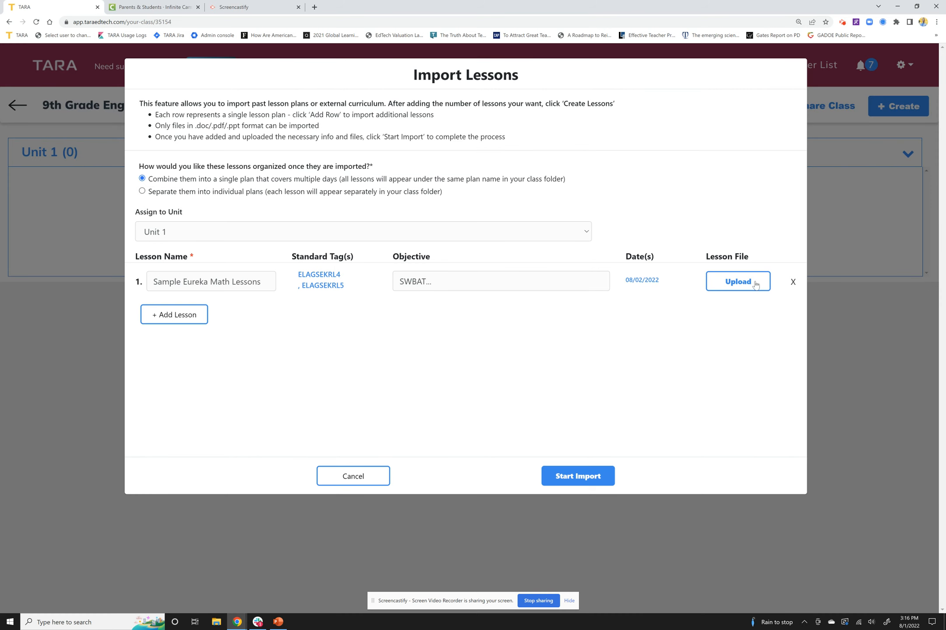
Step: Upload the file "Eureka.1st.mod 1 - Topic A - Lesson 1" from the Eureka Topic A folder to the first lesson
{"action": "left_click", "coordinate": [755, 284]}
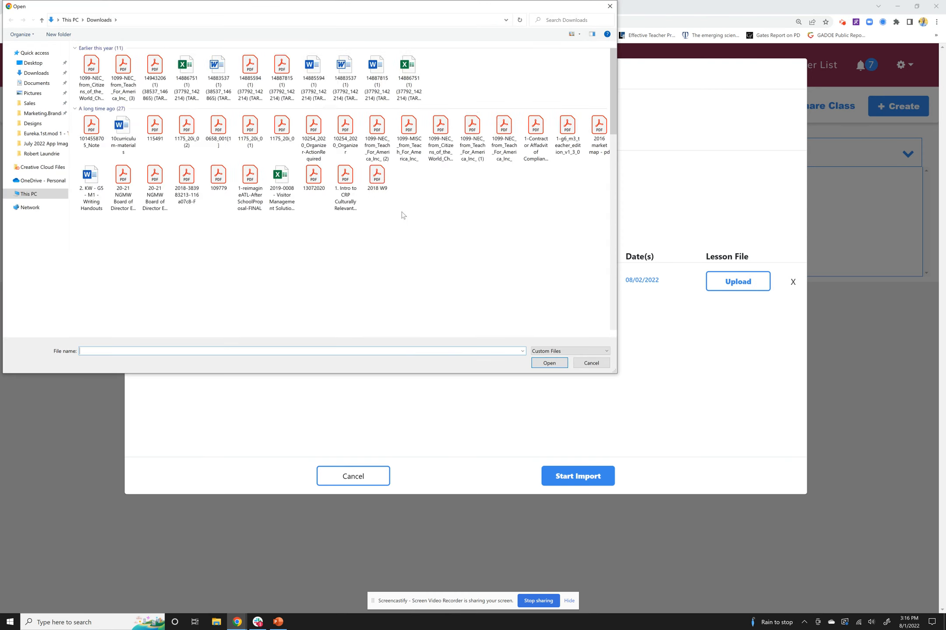
{"action": "left_click", "coordinate": [40, 133]}
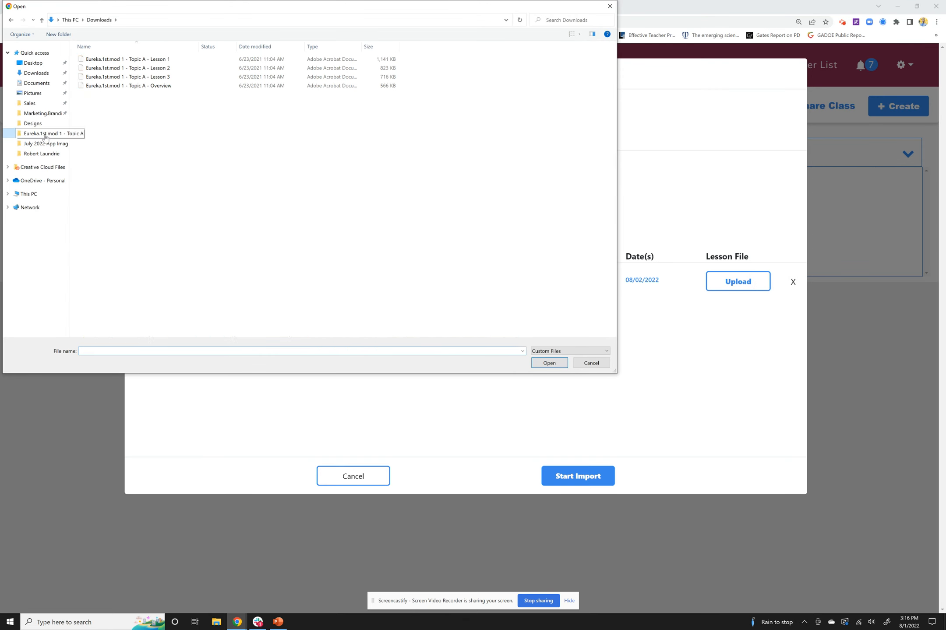
{"action": "double_click", "coordinate": [152, 64]}
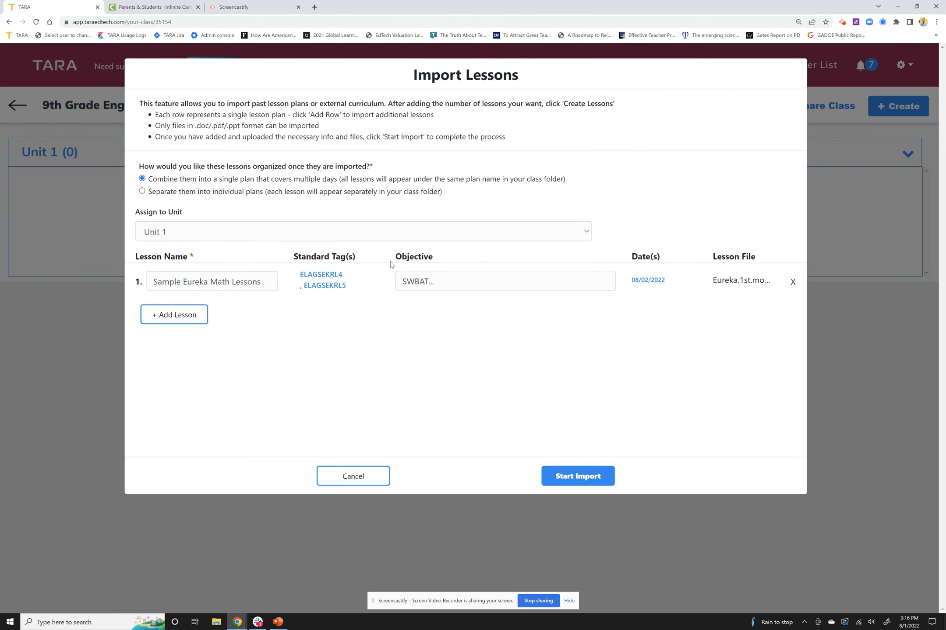
Step: Add two more lessons to the import and enter "SWBAT" as the objective of each
{"action": "left_click", "coordinate": [186, 323]}
{"action": "left_click", "coordinate": [189, 342]}
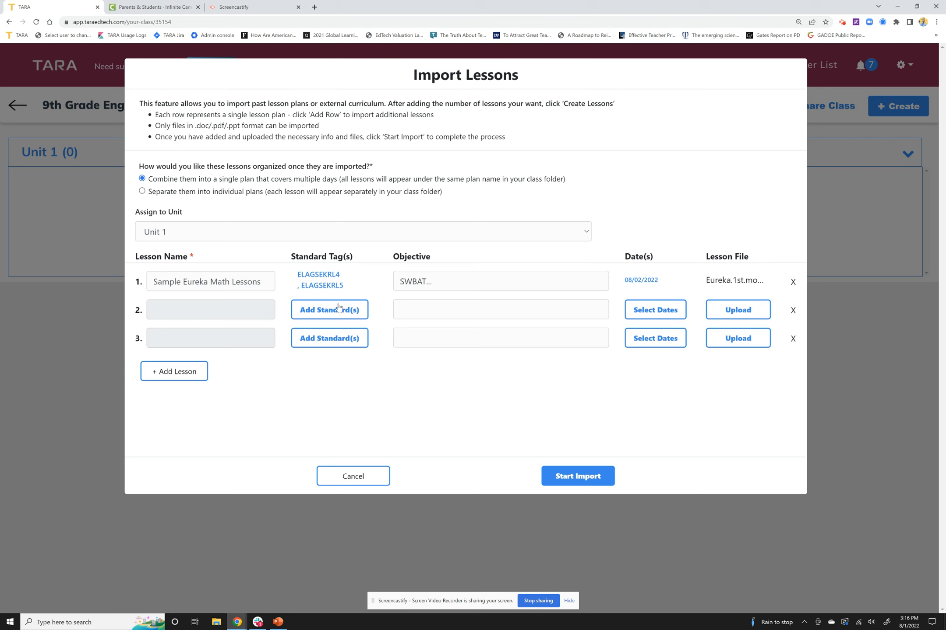
{"action": "left_click", "coordinate": [441, 306]}
{"action": "type", "text": "SWBAT"}
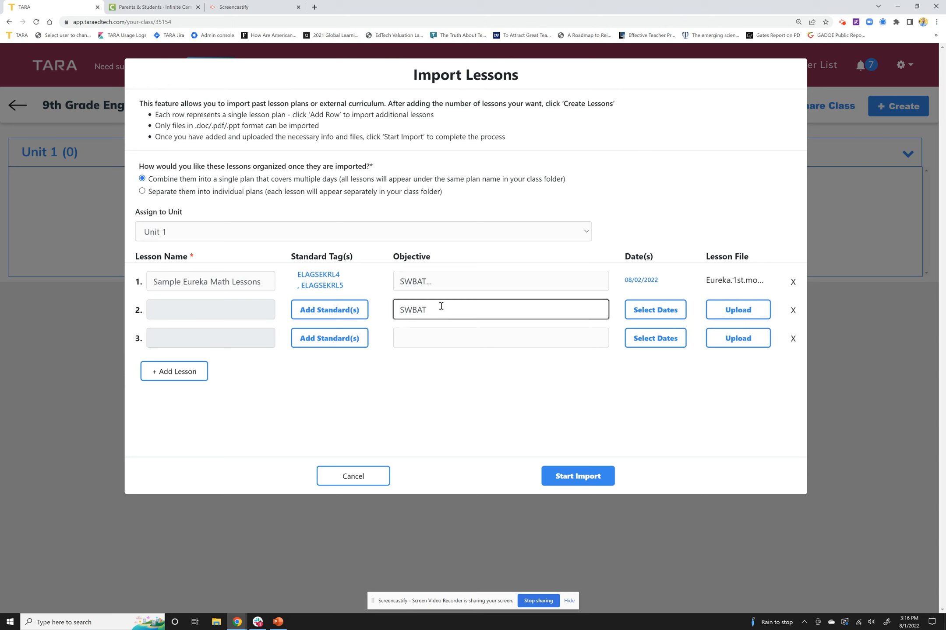
{"action": "left_click", "coordinate": [441, 339]}
{"action": "type", "text": "SWBAT"}
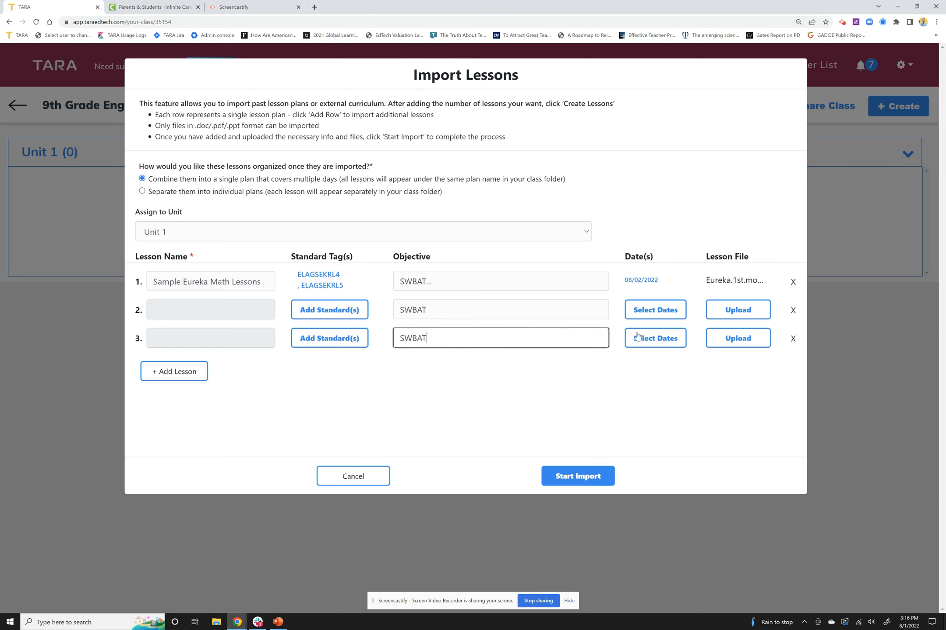
Step: Set the second lesson's date to 08/03/2022 and the third lesson's date to 08/04/2022
{"action": "left_click", "coordinate": [654, 316]}
{"action": "left_click", "coordinate": [468, 227]}
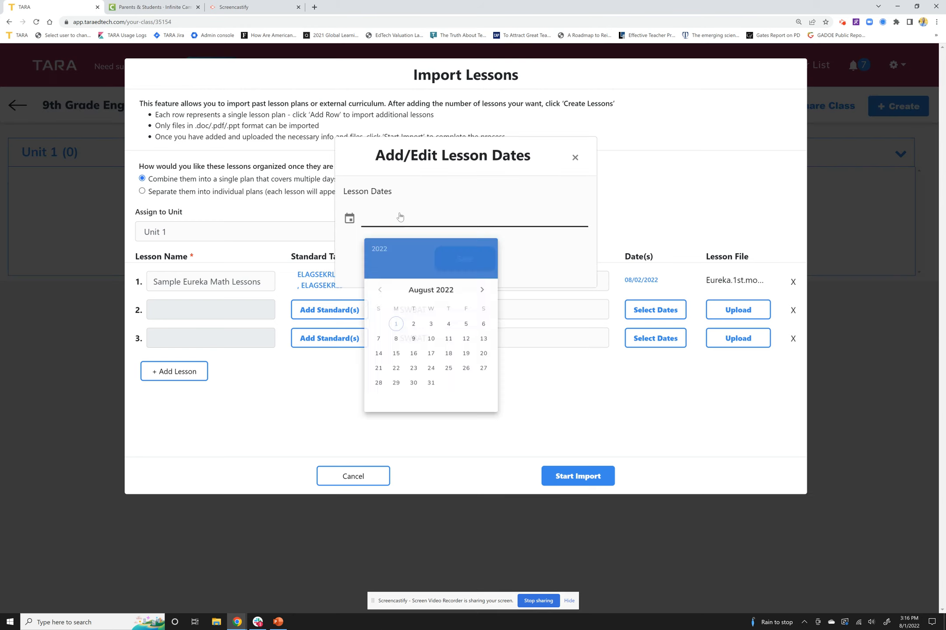
{"action": "left_click", "coordinate": [435, 335]}
{"action": "left_click", "coordinate": [468, 265]}
{"action": "left_click", "coordinate": [655, 336]}
{"action": "left_click", "coordinate": [468, 223]}
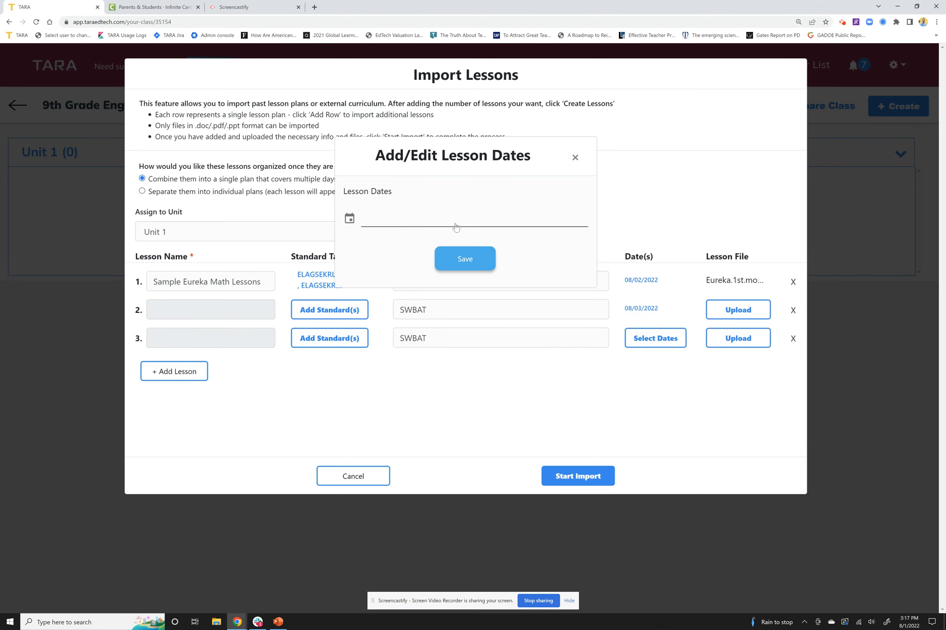
{"action": "left_click", "coordinate": [467, 340]}
{"action": "left_click", "coordinate": [483, 261]}
Step: Upload the Topic A Lesson 2 and Lesson 3 files to the second and third lessons and run the import
{"action": "left_click", "coordinate": [740, 311]}
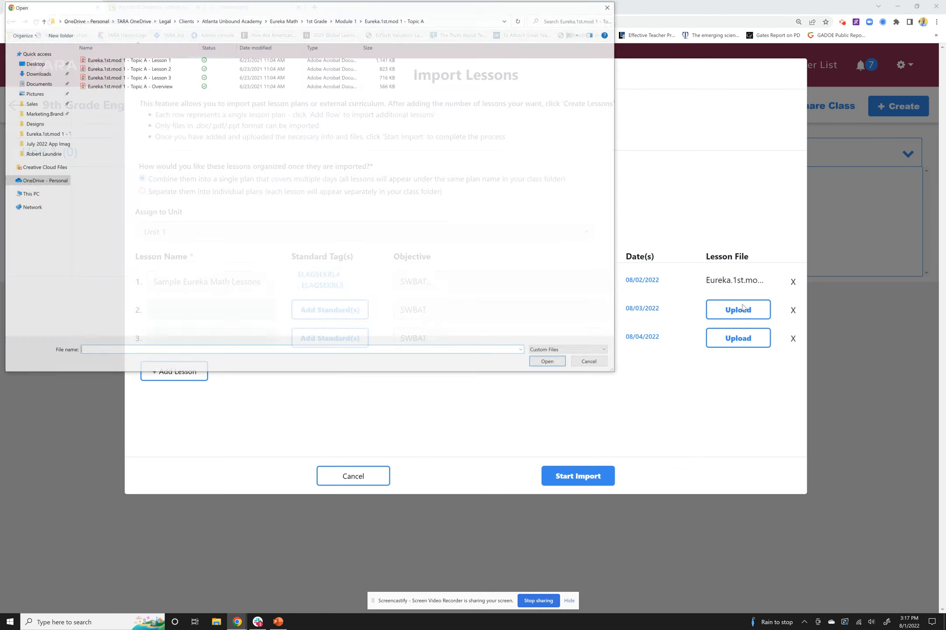
{"action": "left_click", "coordinate": [145, 68]}
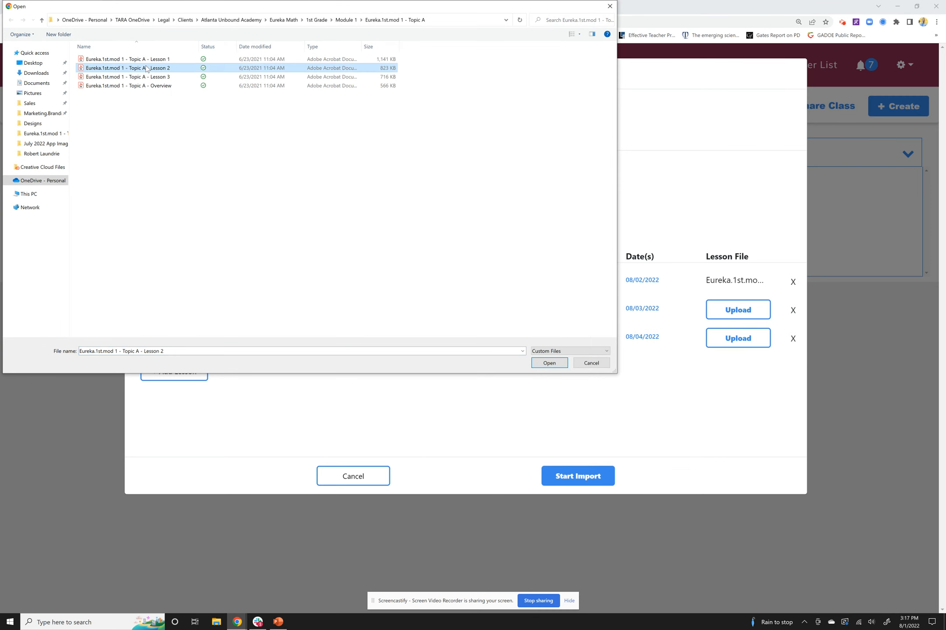
{"action": "left_click", "coordinate": [564, 363]}
{"action": "left_click", "coordinate": [736, 339]}
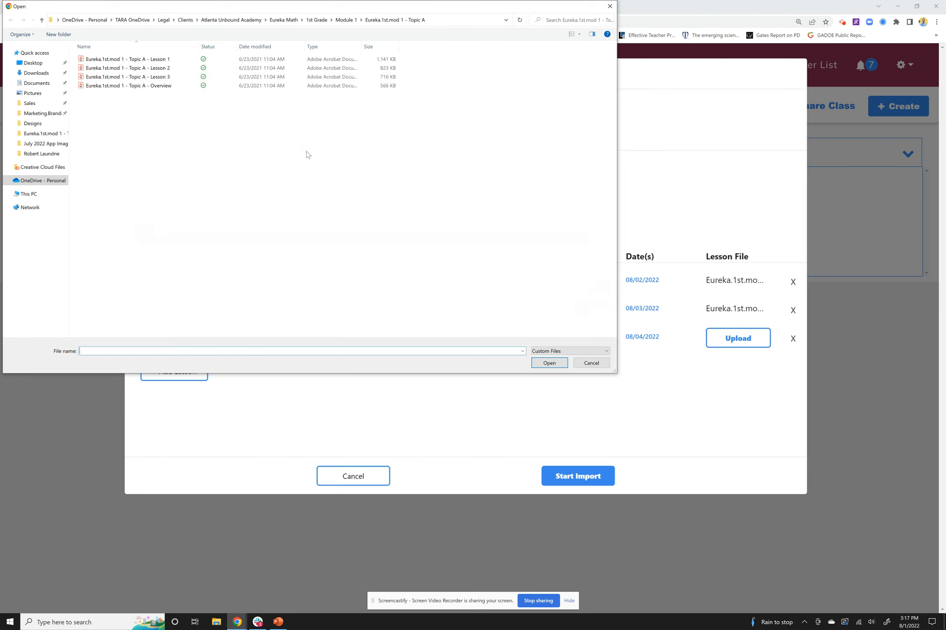
{"action": "left_click", "coordinate": [140, 78]}
{"action": "left_click", "coordinate": [557, 363]}
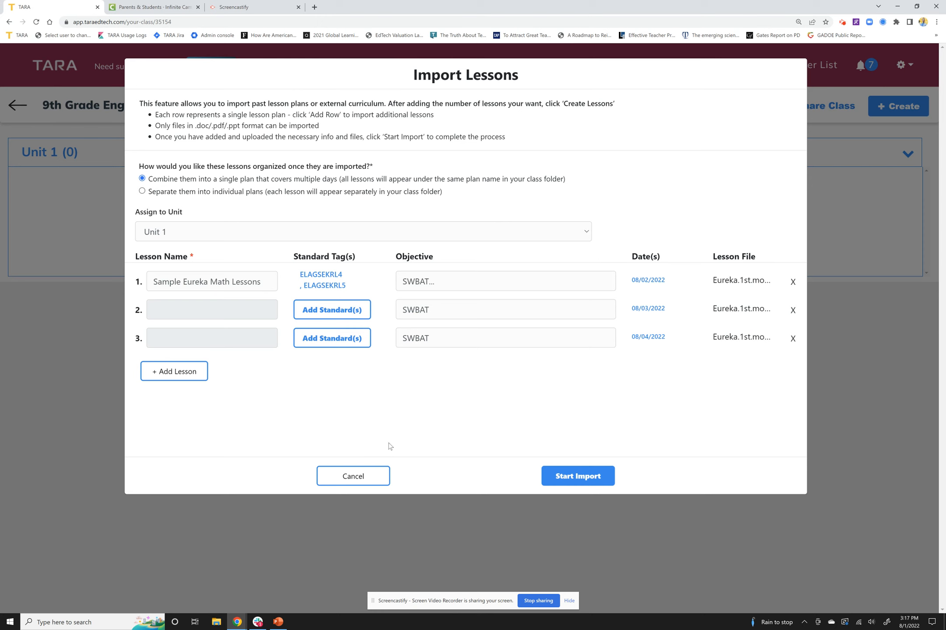
{"action": "left_click", "coordinate": [587, 475]}
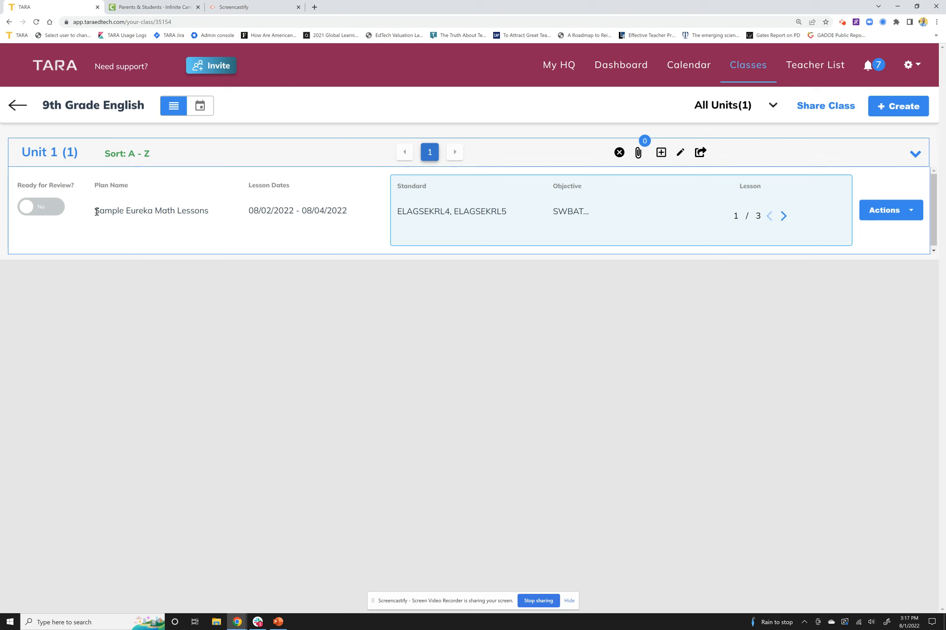
Step: Look through the standards and objectives of the three lessons in the imported plan under Unit 1
{"action": "left_click_drag", "start_coordinate": [96, 212], "coordinate": [201, 211]}
{"action": "left_click", "coordinate": [373, 213]}
{"action": "left_click", "coordinate": [783, 217]}
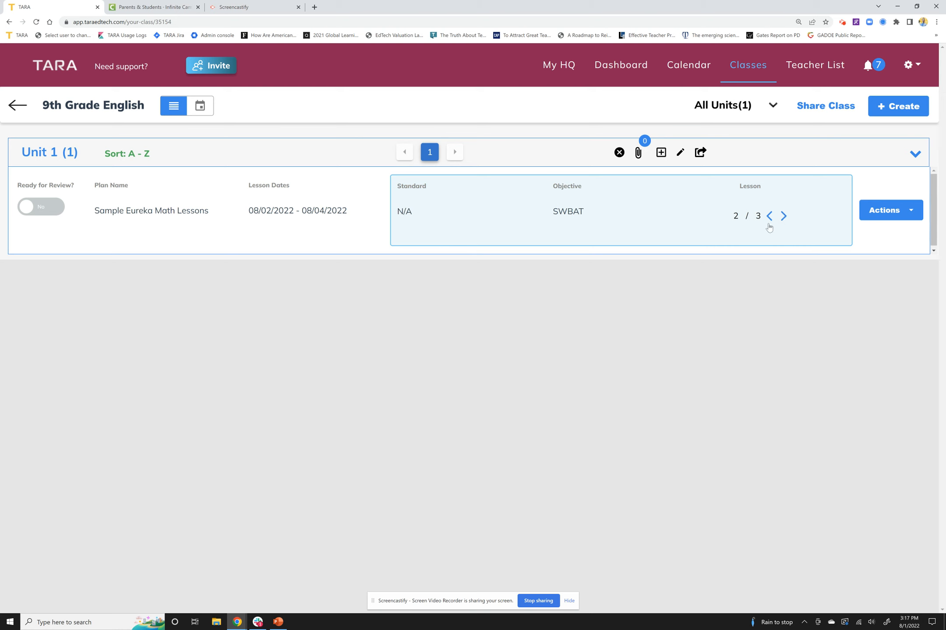
{"action": "left_click", "coordinate": [784, 217]}
{"action": "left_click", "coordinate": [769, 217]}
{"action": "left_click", "coordinate": [769, 217]}
Step: Open the Sample Eureka Math Lessons plan from Unit 1
{"action": "left_click", "coordinate": [886, 206]}
{"action": "left_click", "coordinate": [849, 193]}
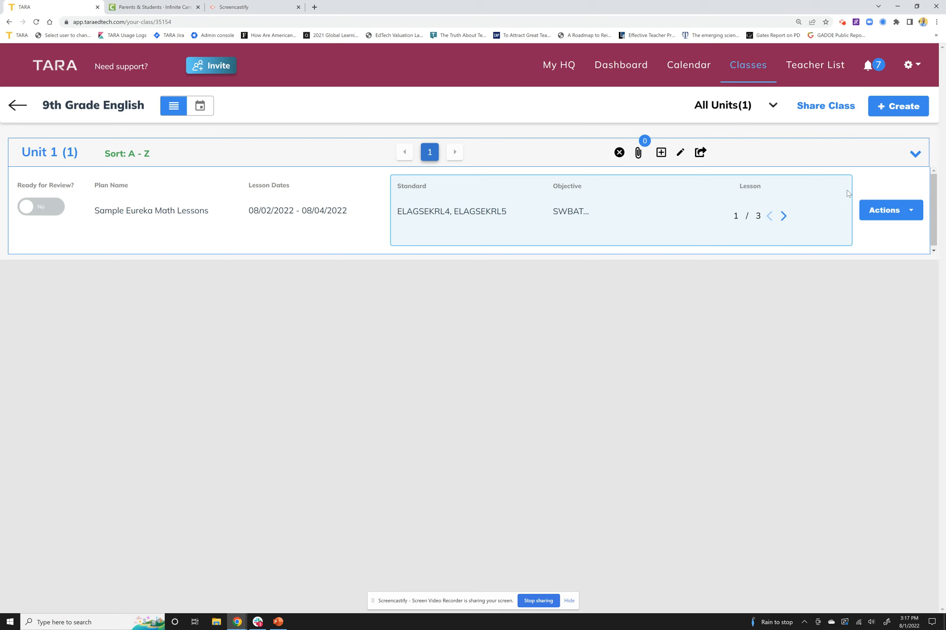
{"action": "left_click", "coordinate": [887, 209]}
{"action": "left_click", "coordinate": [859, 185]}
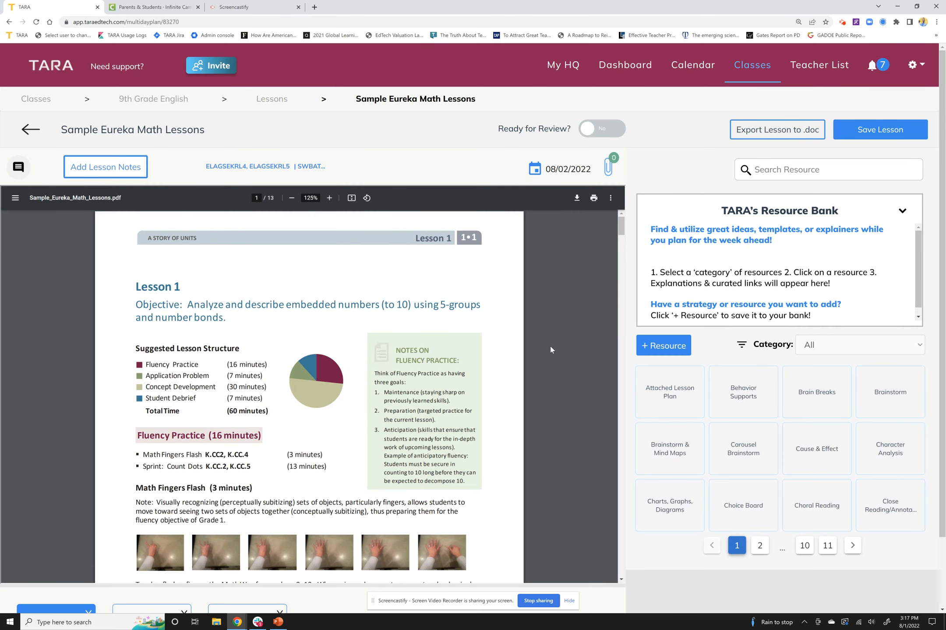
Step: View the plan's lessons for Aug 3 and Aug 4, and return to the Aug 2 lesson
{"action": "key", "text": "ctrl+minus"}
{"action": "scroll", "coordinate": [318, 324], "scroll_direction": "down", "scroll_amount": 3}
{"action": "scroll", "coordinate": [319, 323], "scroll_direction": "up", "scroll_amount": 3}
{"action": "scroll", "coordinate": [319, 323], "scroll_direction": "up", "scroll_amount": 1}
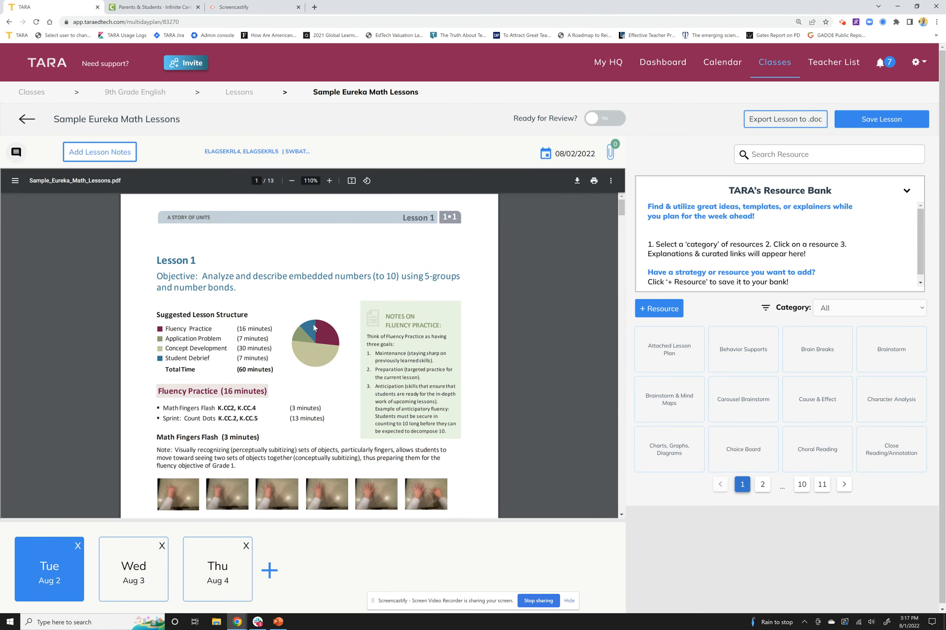
{"action": "left_click", "coordinate": [108, 580]}
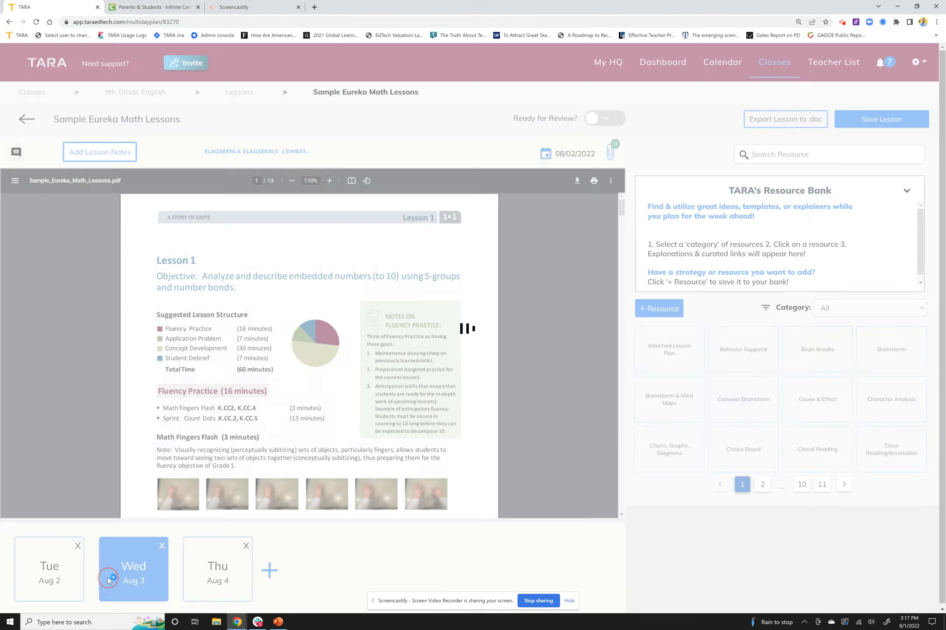
{"action": "left_click", "coordinate": [227, 568]}
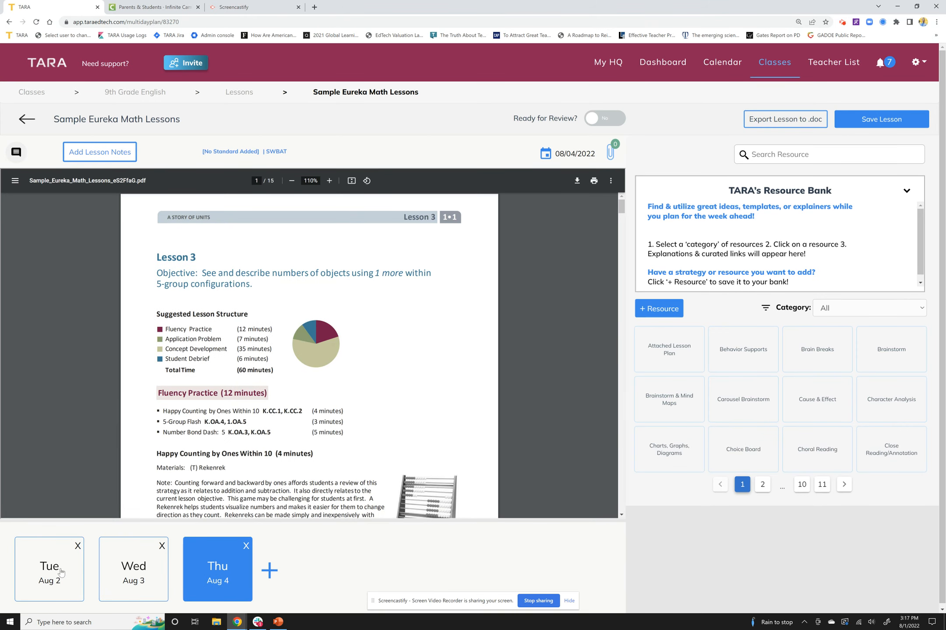
{"action": "left_click", "coordinate": [62, 572]}
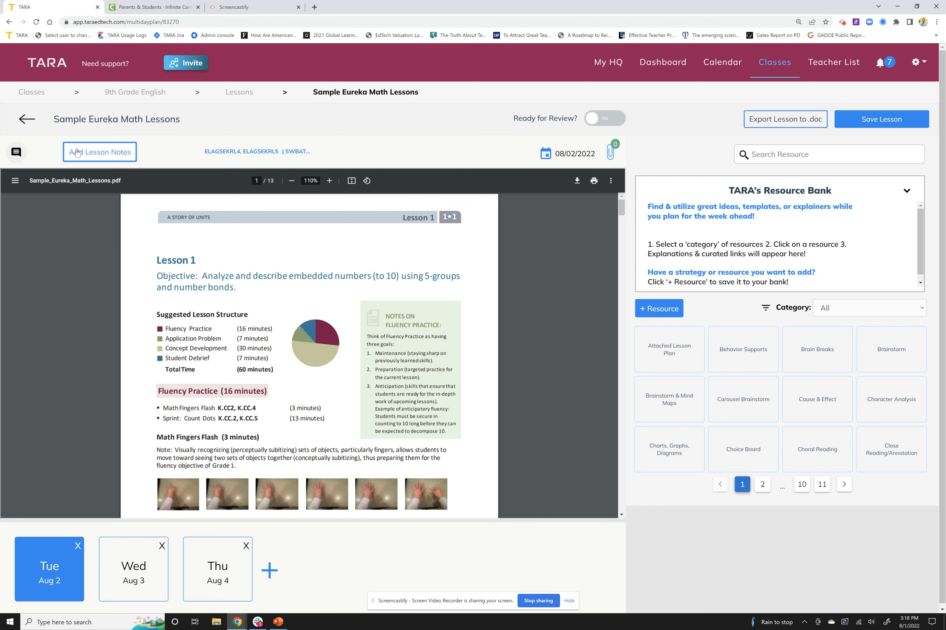
Step: Add the lesson note "Notes" to the Aug 2 lesson, save it, and save the Sample Eureka Math Lessons plan
{"action": "left_click", "coordinate": [100, 153]}
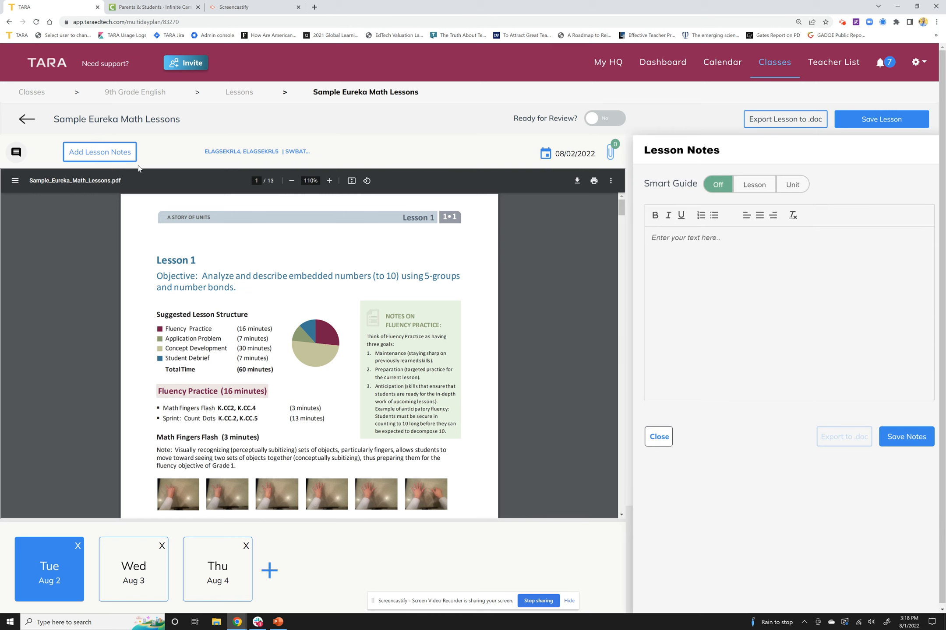
{"action": "left_click", "coordinate": [770, 290]}
{"action": "type", "text": "Not"}
{"action": "left_click", "coordinate": [922, 433]}
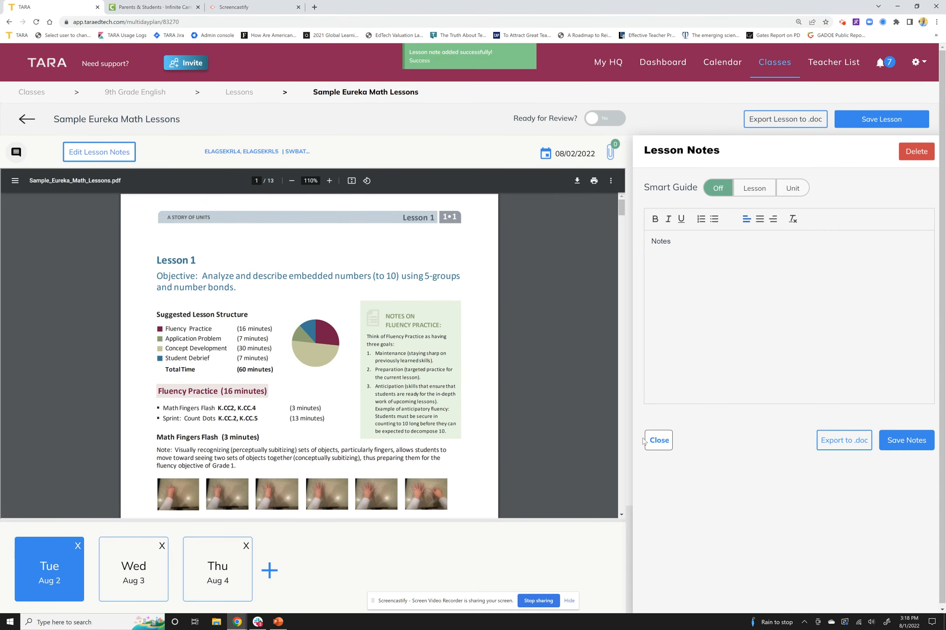
{"action": "left_click", "coordinate": [660, 441]}
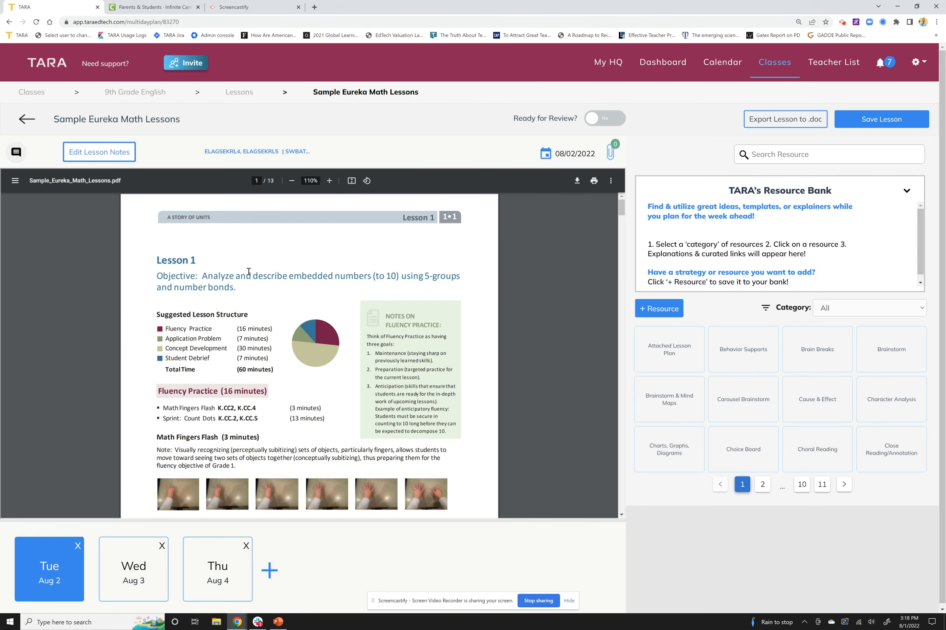
{"action": "left_click", "coordinate": [914, 125]}
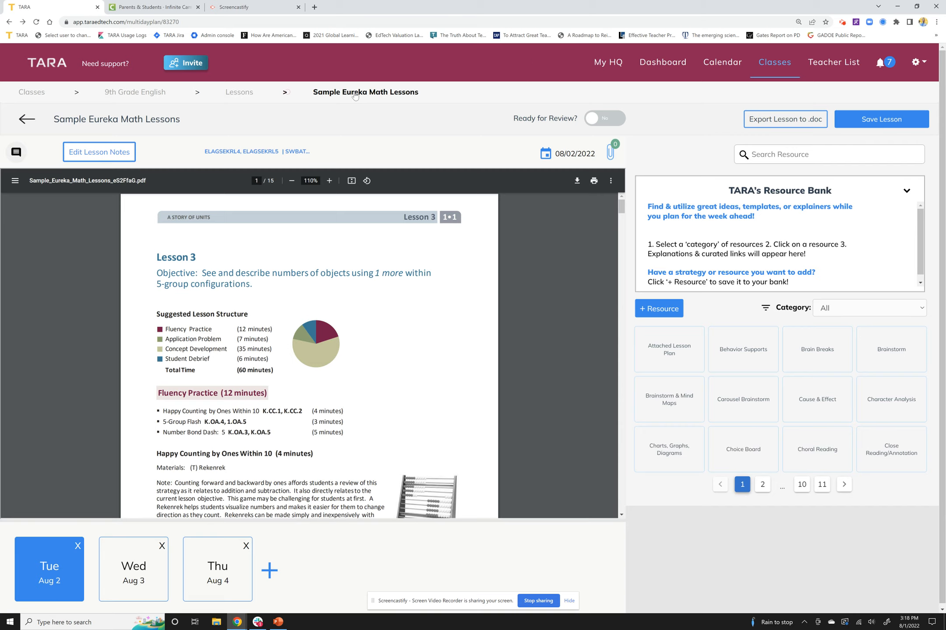
Step: Open the Sample Scratch LPs plan from Unit 1 of the English/Language Arts class for editing
{"action": "left_click", "coordinate": [758, 70]}
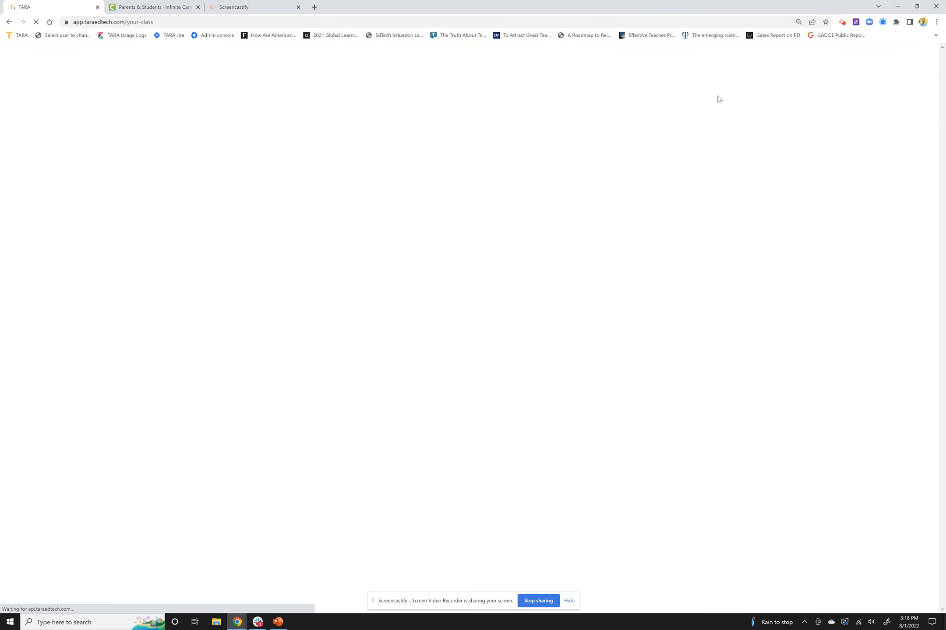
{"action": "left_click", "coordinate": [200, 278]}
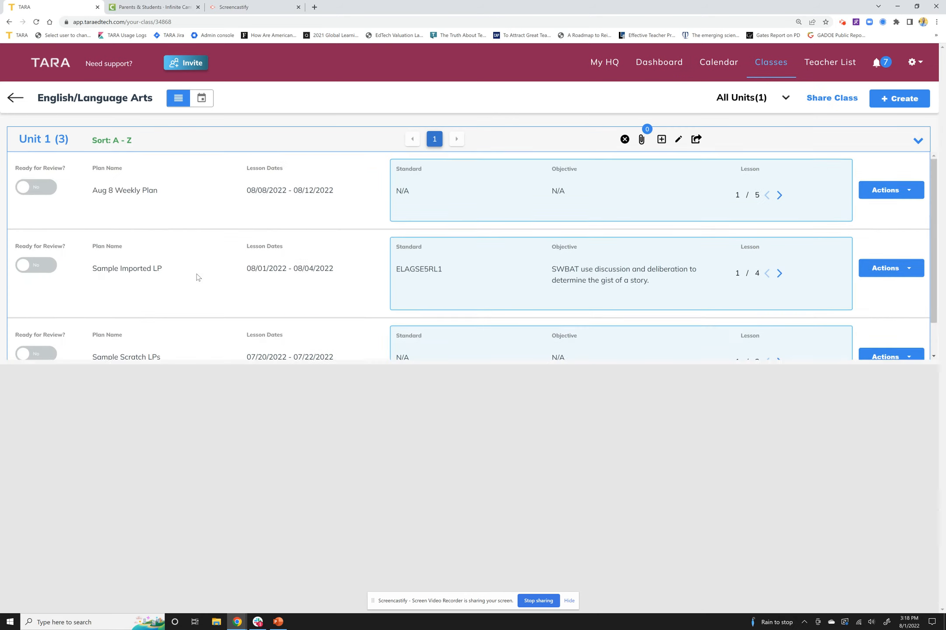
{"action": "scroll", "coordinate": [788, 285], "scroll_direction": "down", "scroll_amount": 1}
{"action": "left_click", "coordinate": [898, 323]}
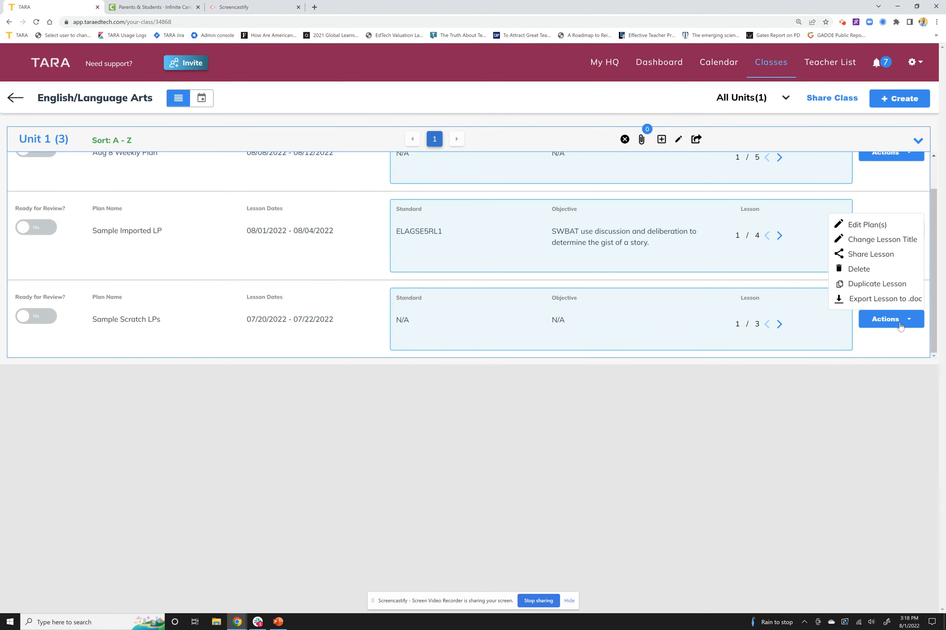
{"action": "left_click", "coordinate": [855, 224]}
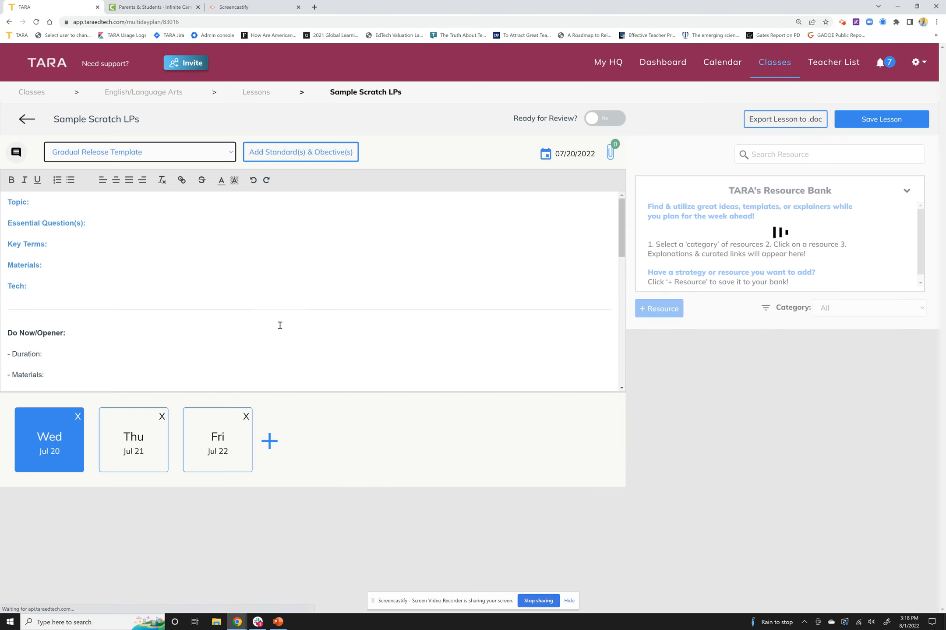
Step: Apply the Gradual Release Template to the Jul 20 lesson
{"action": "left_click", "coordinate": [93, 277]}
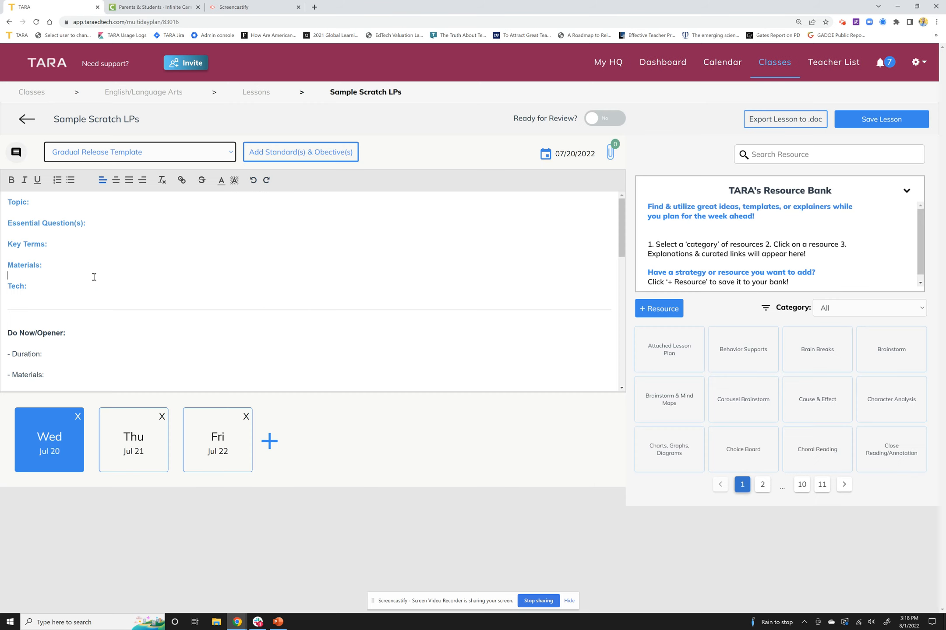
{"action": "left_click", "coordinate": [114, 155]}
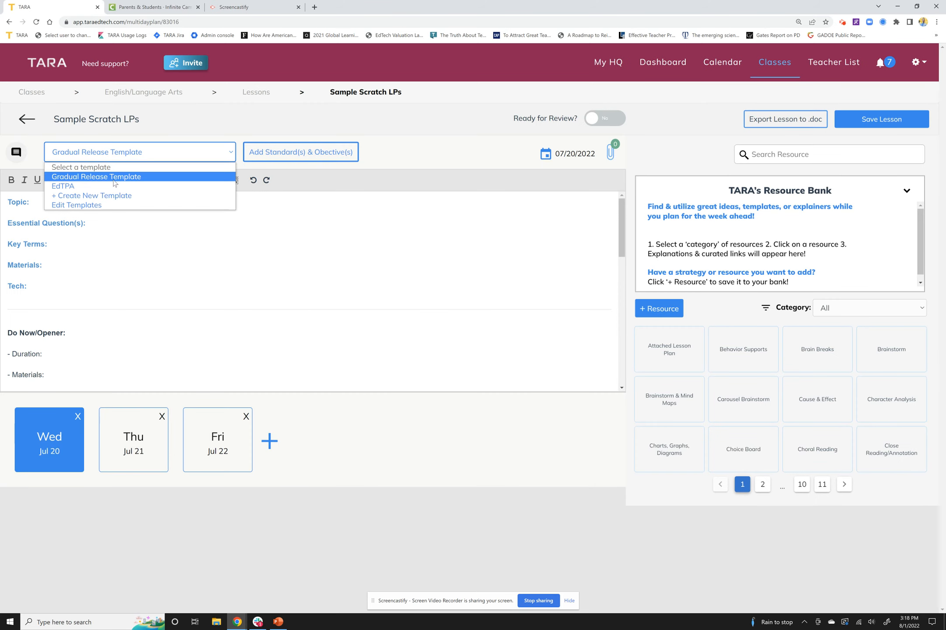
{"action": "left_click", "coordinate": [113, 180]}
{"action": "left_click", "coordinate": [121, 151]}
{"action": "left_click", "coordinate": [100, 179]}
Step: Set the Do Now/Opener duration to 80 in the Jul 20 lesson and look through the template's remaining sections
{"action": "scroll", "coordinate": [285, 291], "scroll_direction": "down", "scroll_amount": 2}
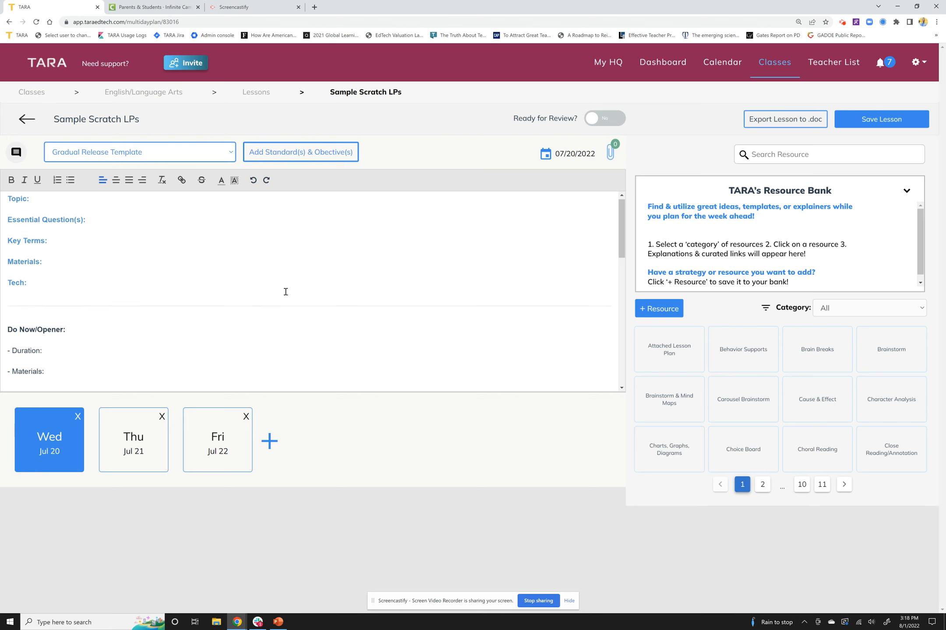
{"action": "left_click", "coordinate": [283, 292]}
{"action": "left_click", "coordinate": [280, 289]}
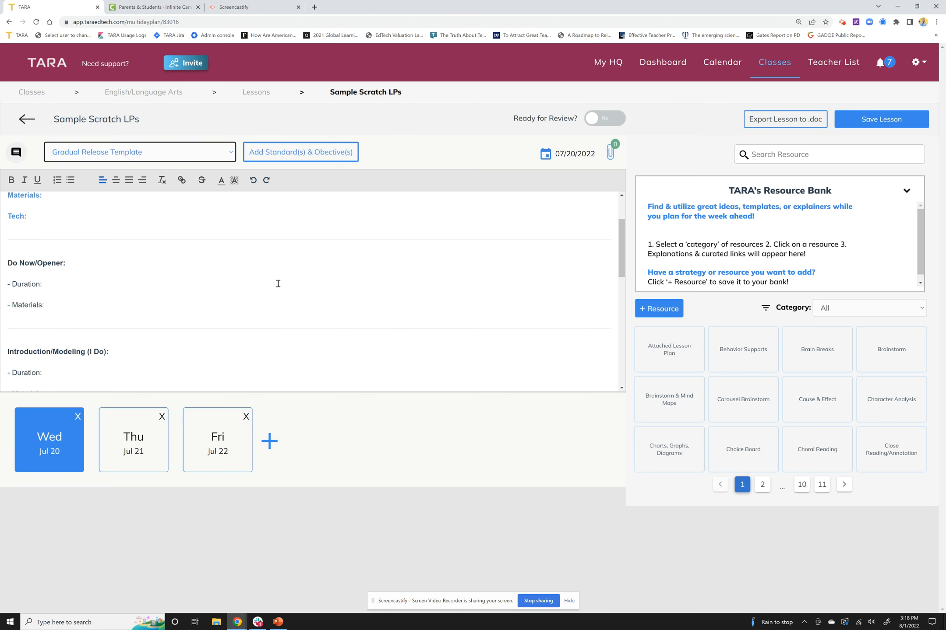
{"action": "type", "text": "80"}
{"action": "scroll", "coordinate": [278, 284], "scroll_direction": "down", "scroll_amount": 4}
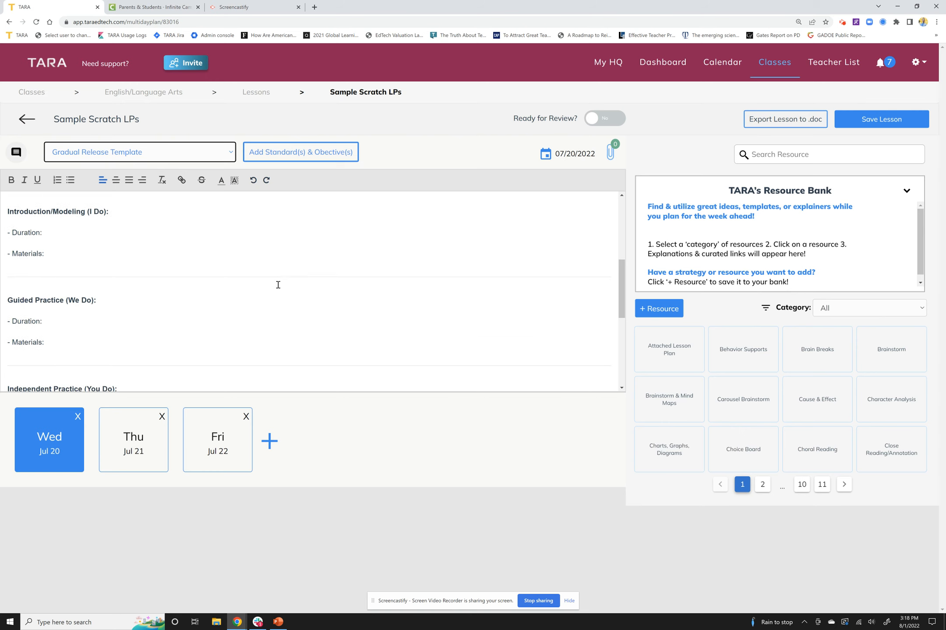
{"action": "scroll", "coordinate": [277, 294], "scroll_direction": "down", "scroll_amount": 4}
{"action": "scroll", "coordinate": [275, 294], "scroll_direction": "up", "scroll_amount": 10}
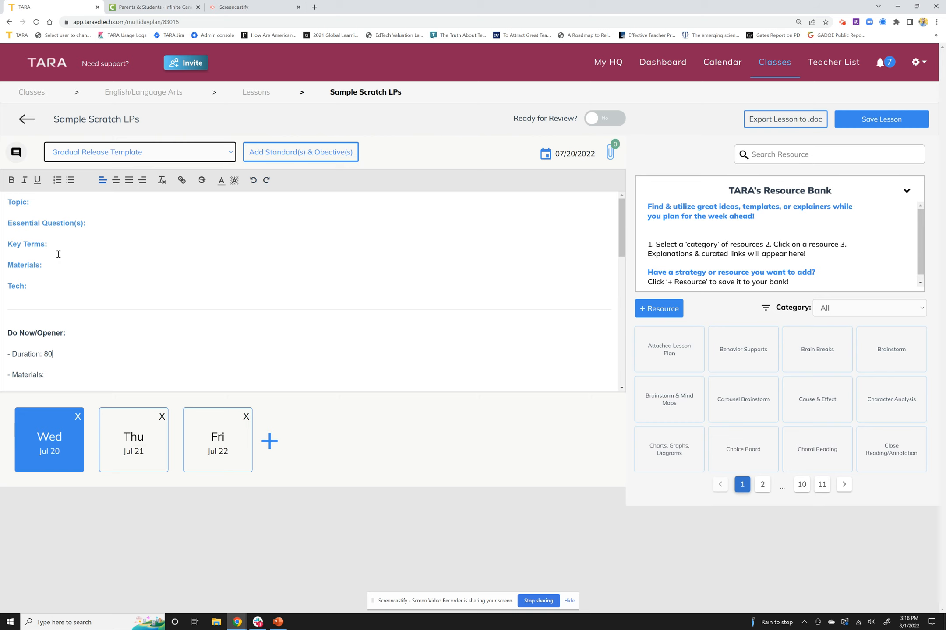
Step: View the Jul 21 and Jul 22 lessons and save the Sample Scratch LPs plan
{"action": "left_click", "coordinate": [141, 446]}
{"action": "left_click", "coordinate": [237, 448]}
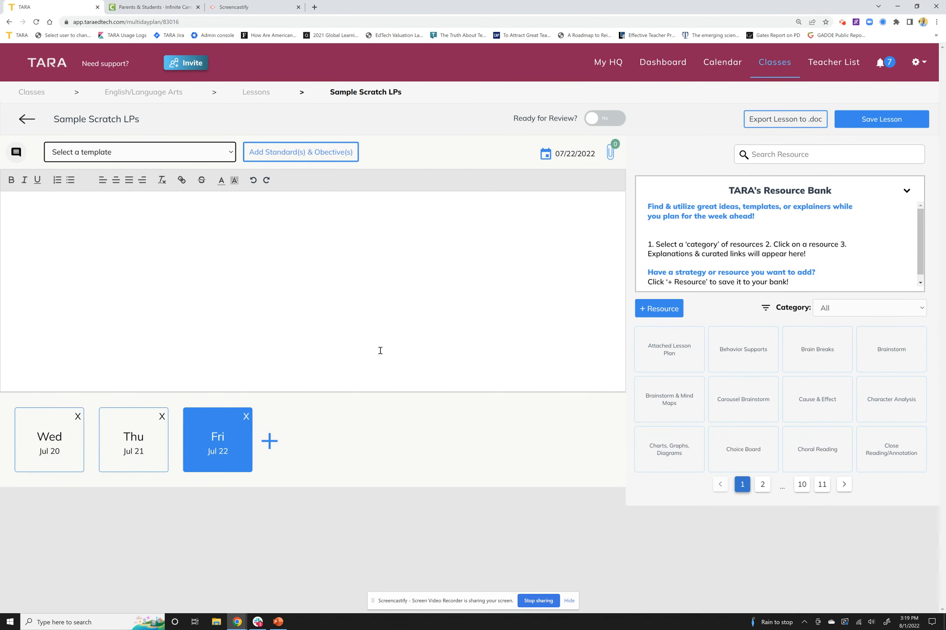
{"action": "left_click", "coordinate": [877, 124]}
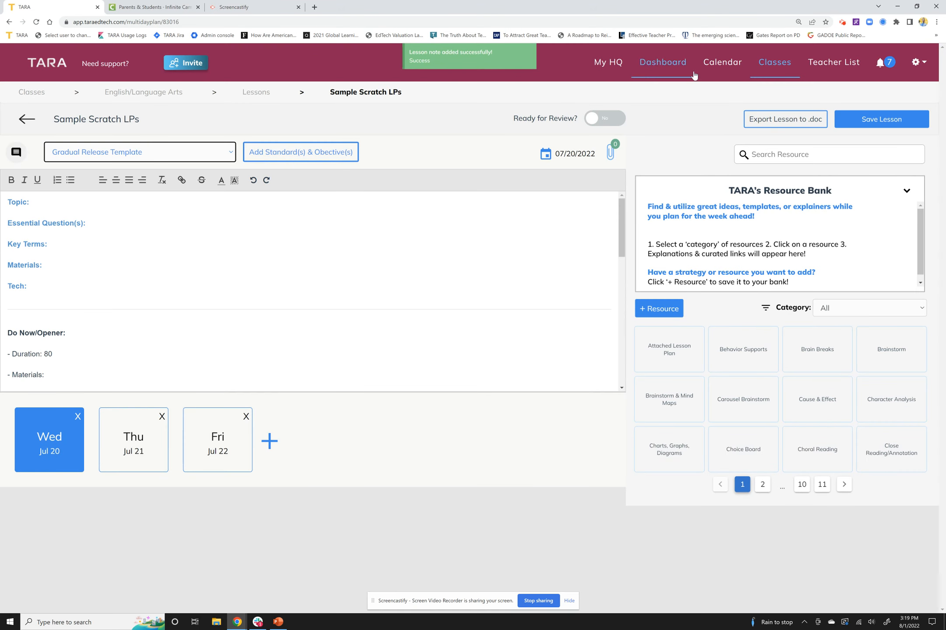
Step: Open the calendar and switch it to the week view
{"action": "left_click", "coordinate": [709, 74]}
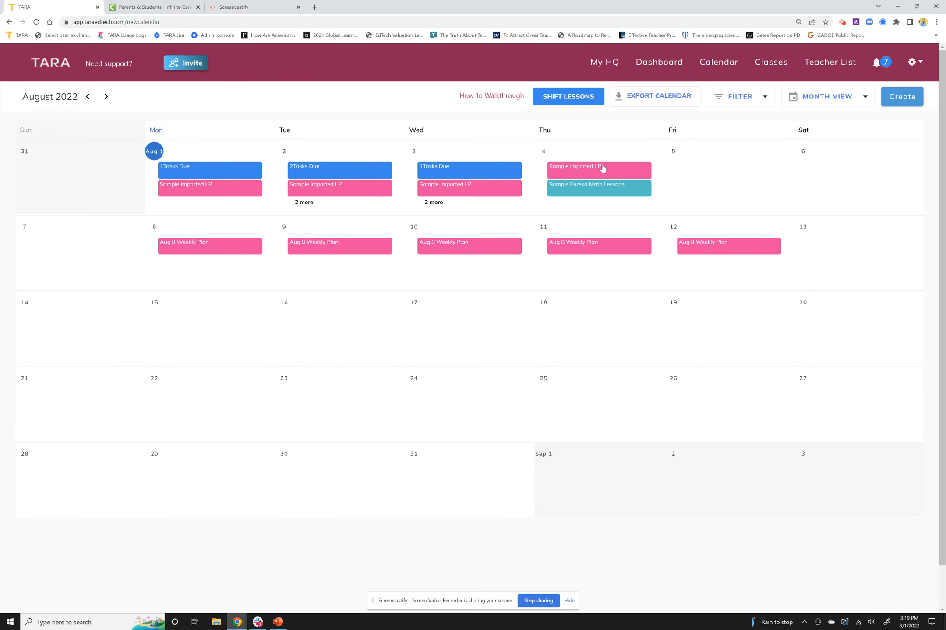
{"action": "left_click", "coordinate": [820, 104]}
{"action": "left_click", "coordinate": [814, 125]}
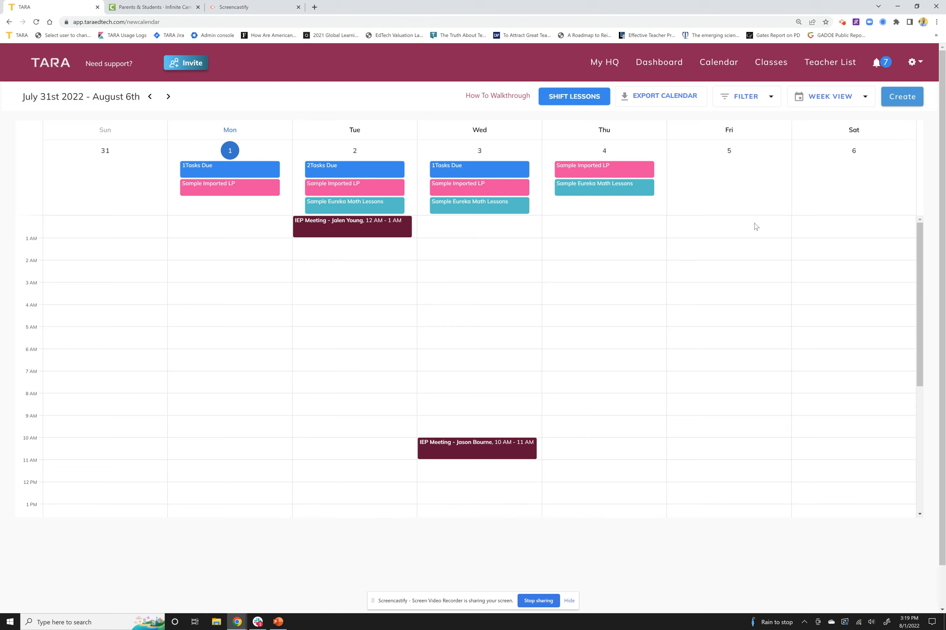
Step: Create a new meeting titled "Sample Meeting" dated 08-02-2022
{"action": "left_click", "coordinate": [913, 102]}
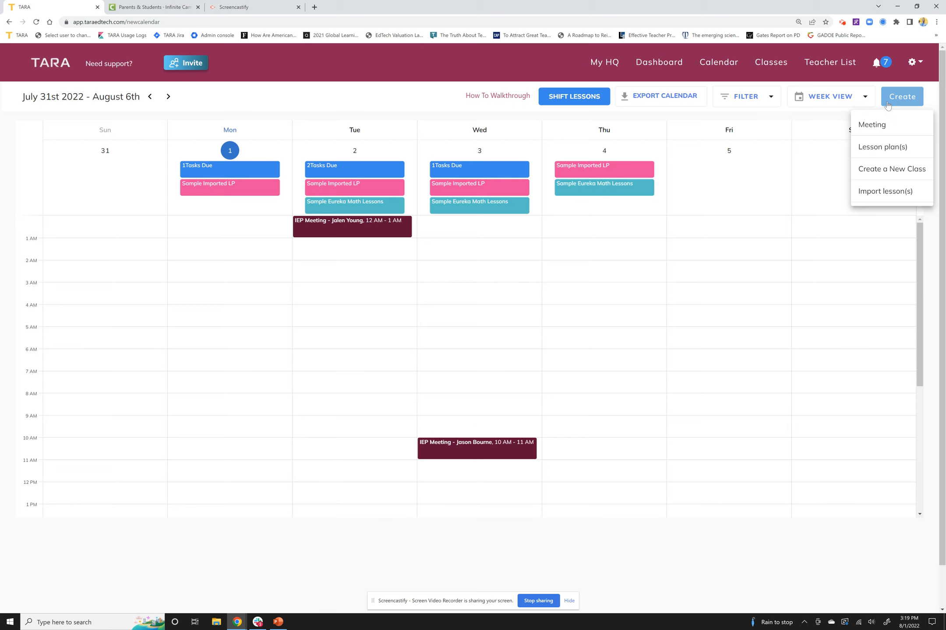
{"action": "left_click", "coordinate": [865, 127]}
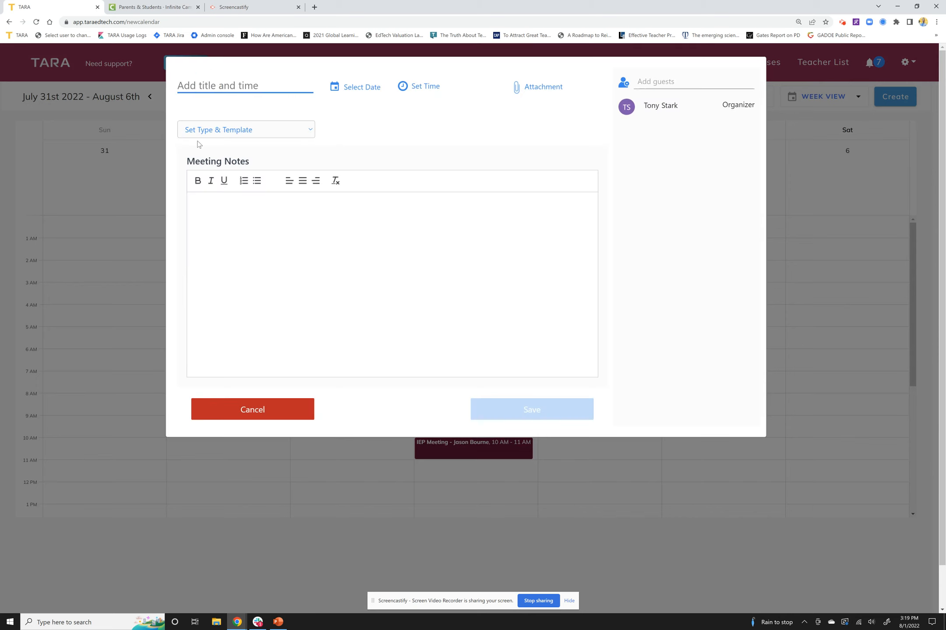
{"action": "left_click", "coordinate": [206, 84]}
{"action": "type", "text": "Sample Meeting"}
{"action": "left_click", "coordinate": [368, 91]}
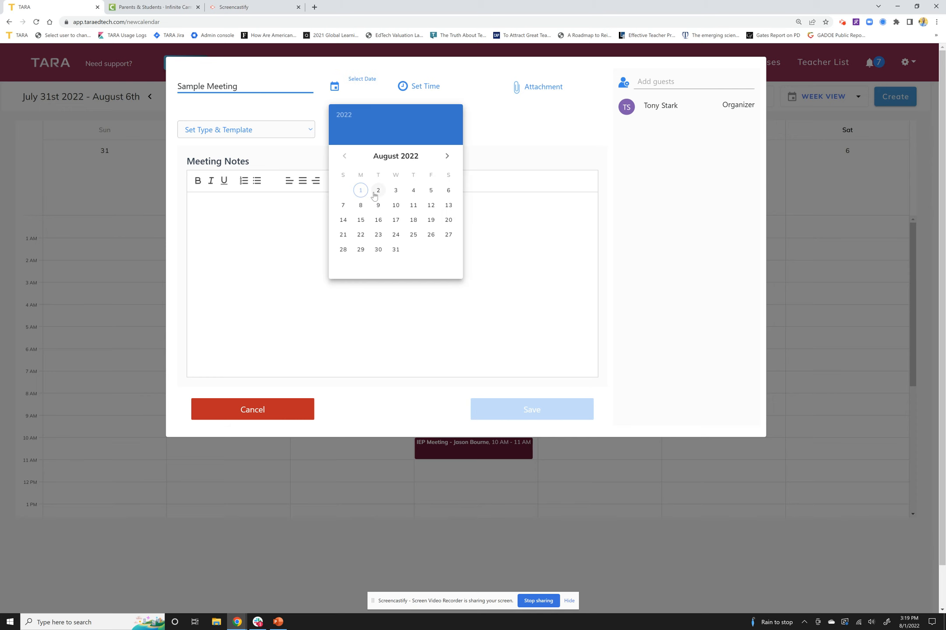
{"action": "left_click", "coordinate": [378, 191]}
Step: Set the meeting's time from 07:00AM to 08:00AM
{"action": "left_click", "coordinate": [428, 91]}
{"action": "scroll", "coordinate": [428, 242], "scroll_direction": "down", "scroll_amount": 10}
{"action": "left_click", "coordinate": [432, 242]}
{"action": "left_click", "coordinate": [460, 87]}
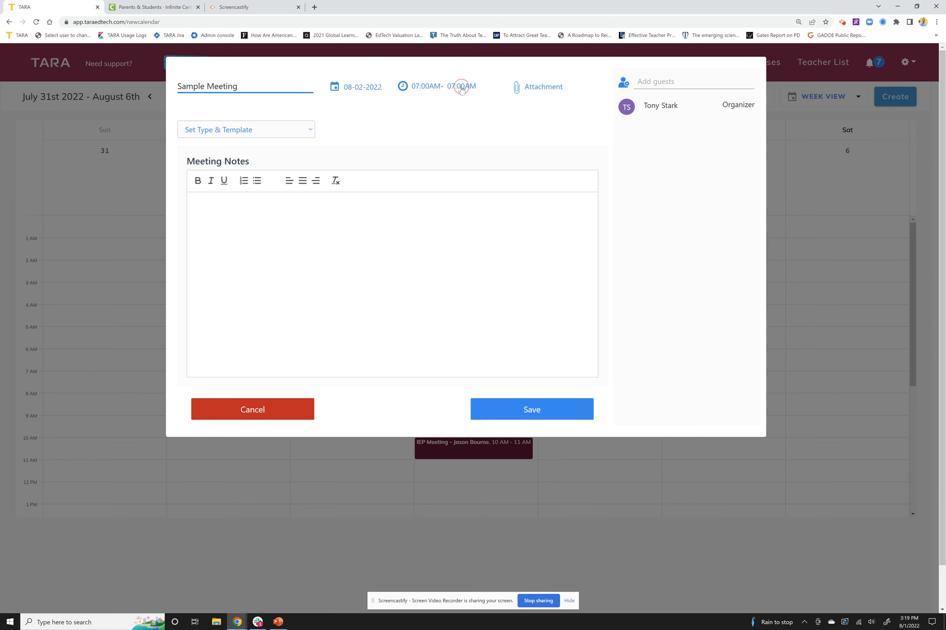
{"action": "scroll", "coordinate": [463, 246], "scroll_direction": "down", "scroll_amount": 14}
{"action": "left_click", "coordinate": [466, 191]}
Step: Search for a staff member by first name and add that person as a guest of the meeting
{"action": "left_click", "coordinate": [661, 86]}
{"action": "type", "text": "scot"}
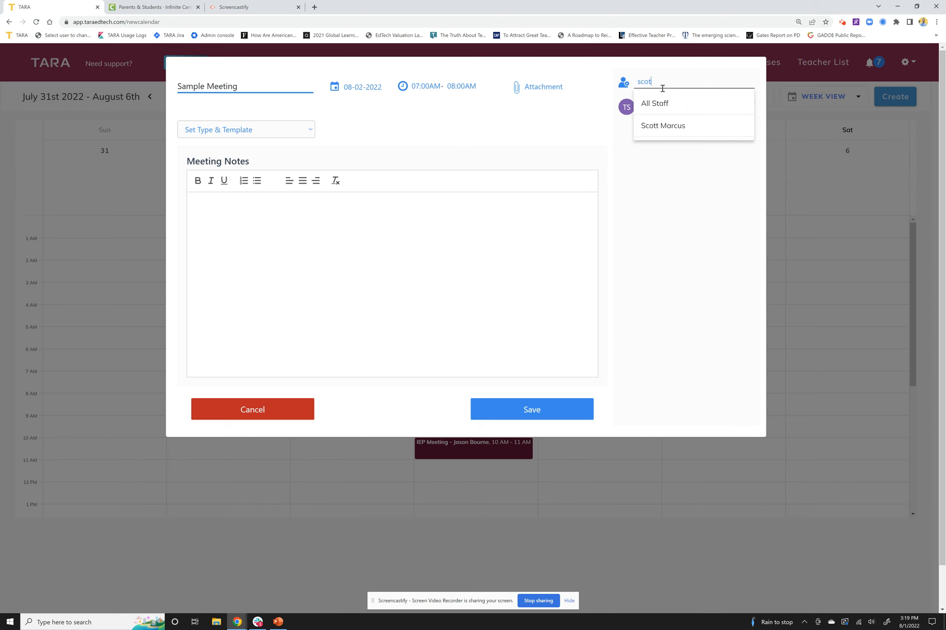
{"action": "type", "text": "t"}
{"action": "left_click", "coordinate": [662, 126]}
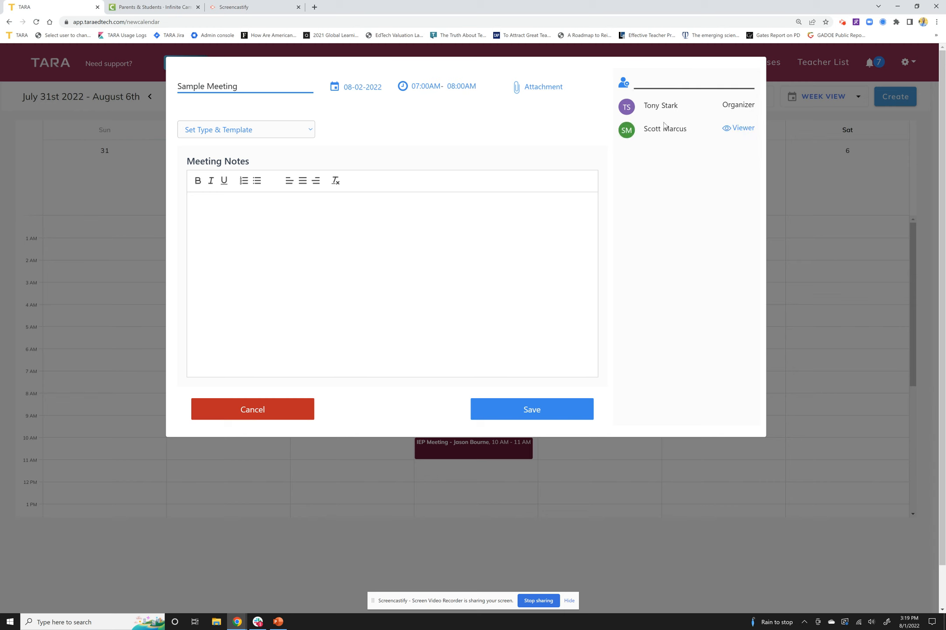
Step: Apply the Co-Teacher Planning template to the meeting and save it, sending an email notification to the guests
{"action": "left_click", "coordinate": [259, 132]}
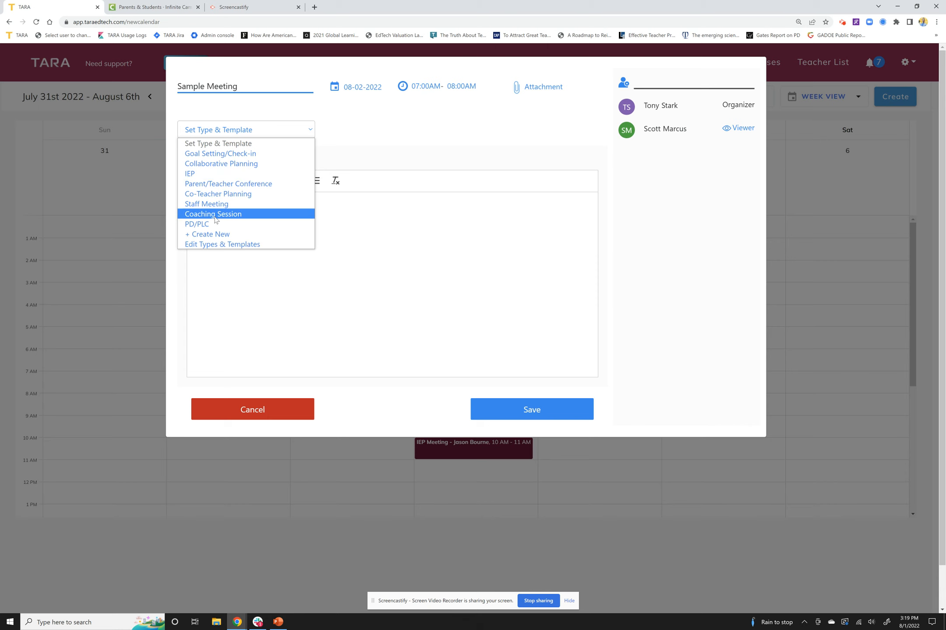
{"action": "left_click", "coordinate": [222, 194]}
{"action": "scroll", "coordinate": [251, 238], "scroll_direction": "down", "scroll_amount": 3}
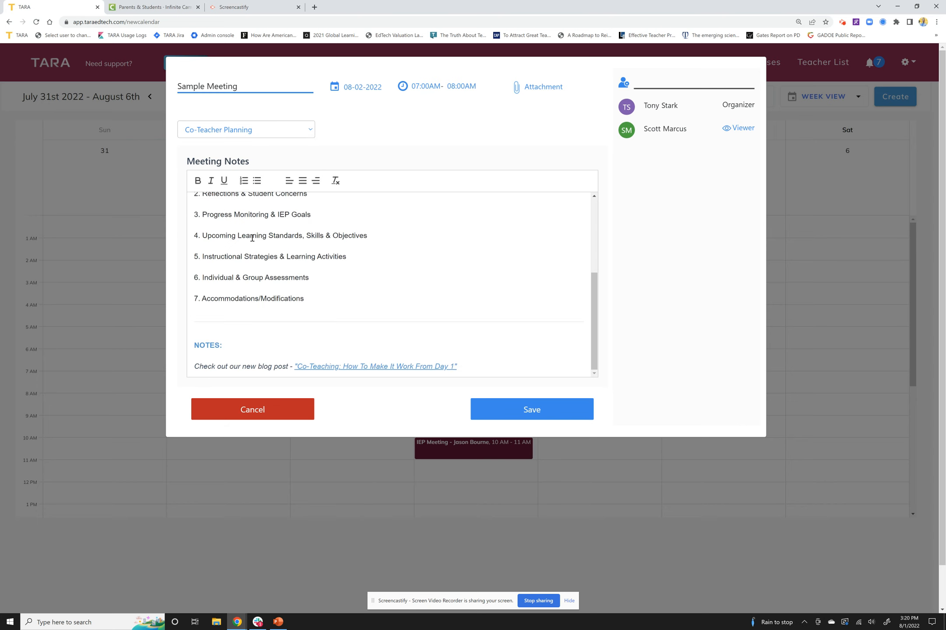
{"action": "scroll", "coordinate": [252, 238], "scroll_direction": "up", "scroll_amount": 3}
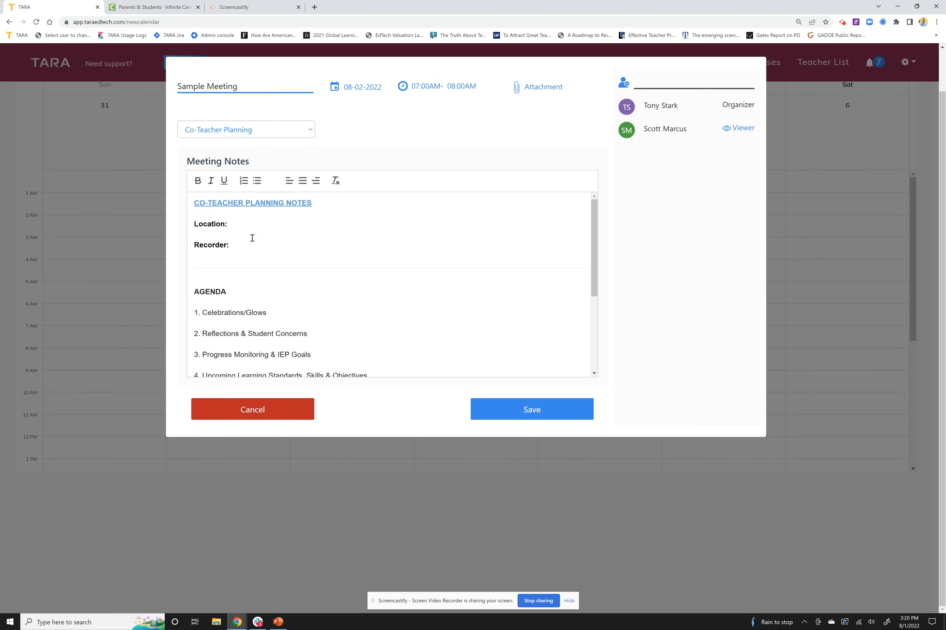
{"action": "left_click", "coordinate": [523, 414]}
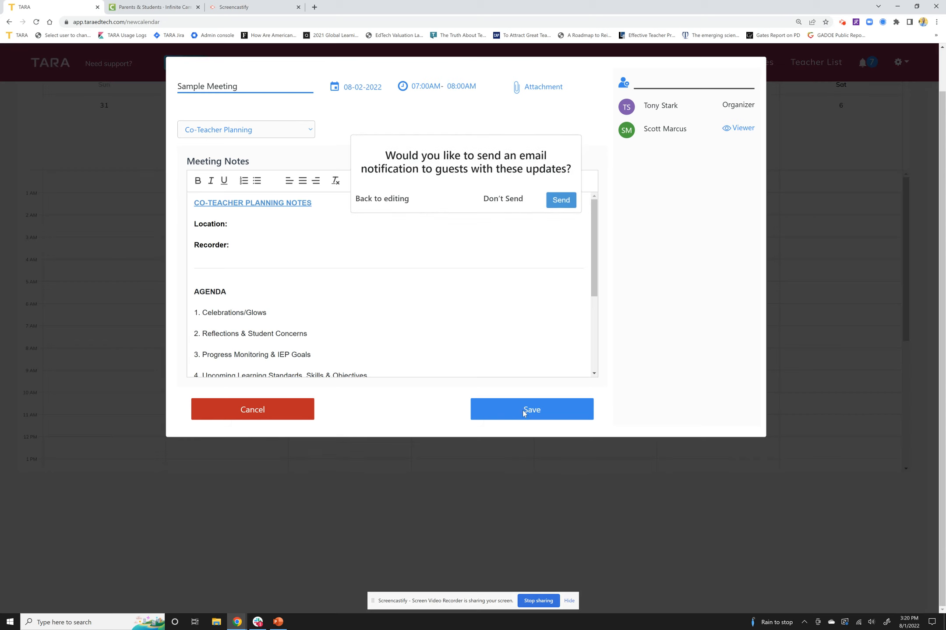
{"action": "left_click", "coordinate": [563, 200]}
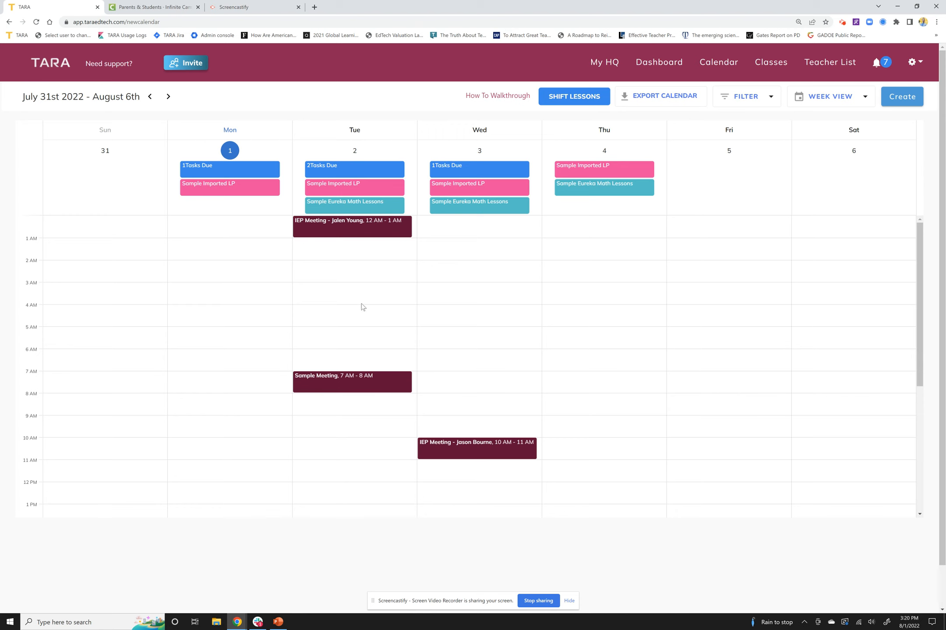
Step: Open the day details for August 2 and set the parent check-in task's status to In Progress
{"action": "left_click", "coordinate": [356, 154]}
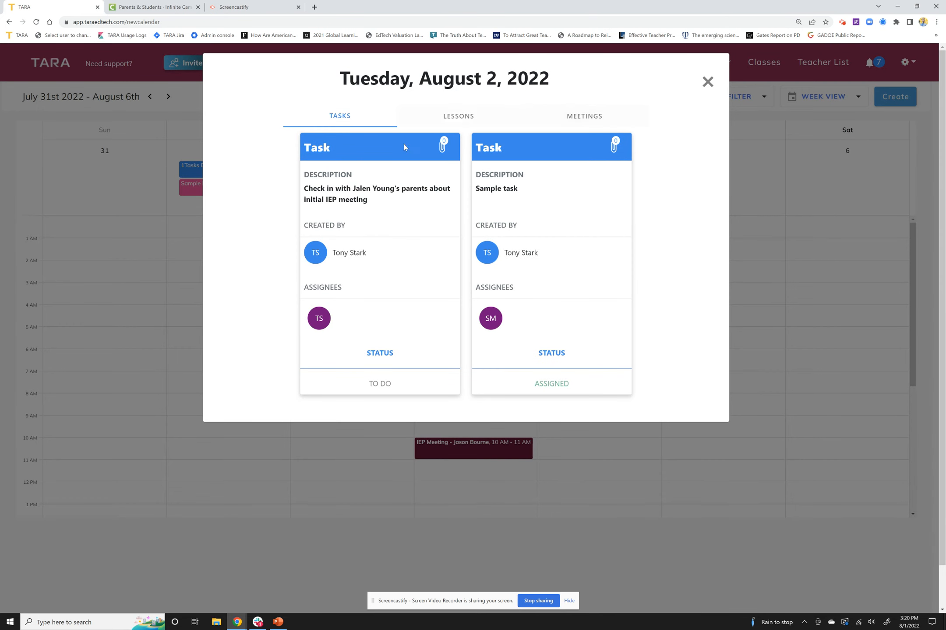
{"action": "left_click", "coordinate": [392, 385]}
{"action": "left_click", "coordinate": [401, 416]}
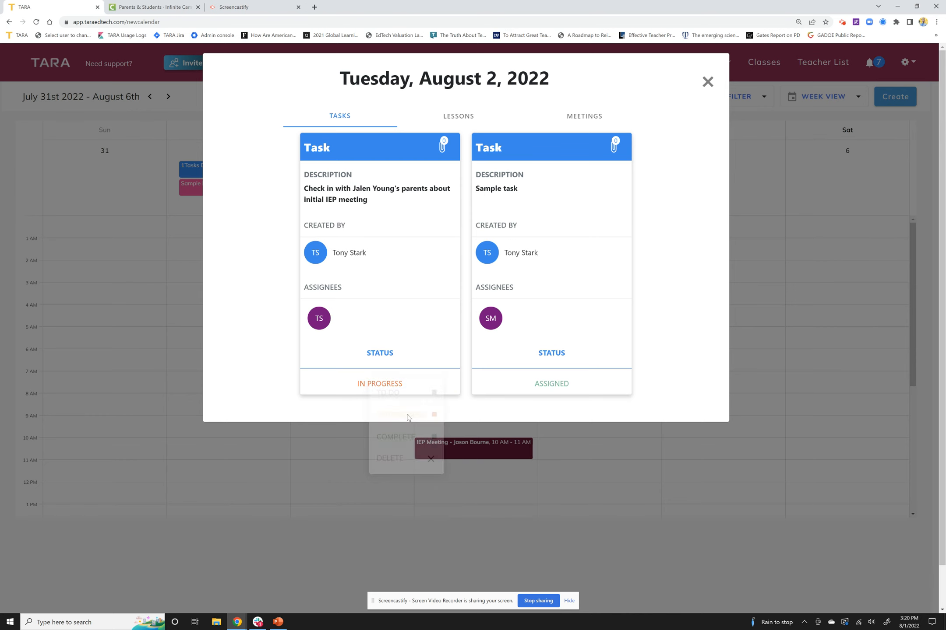
Step: Look through the lessons, meetings and tasks listed for August 2 and close the day details
{"action": "left_click", "coordinate": [463, 119]}
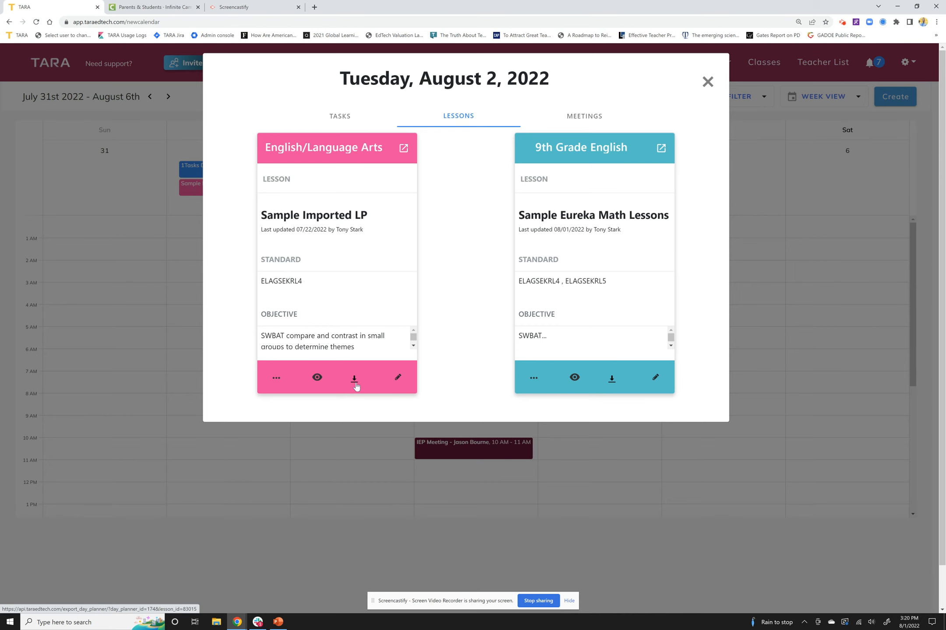
{"action": "left_click", "coordinate": [593, 117]}
{"action": "left_click", "coordinate": [459, 117]}
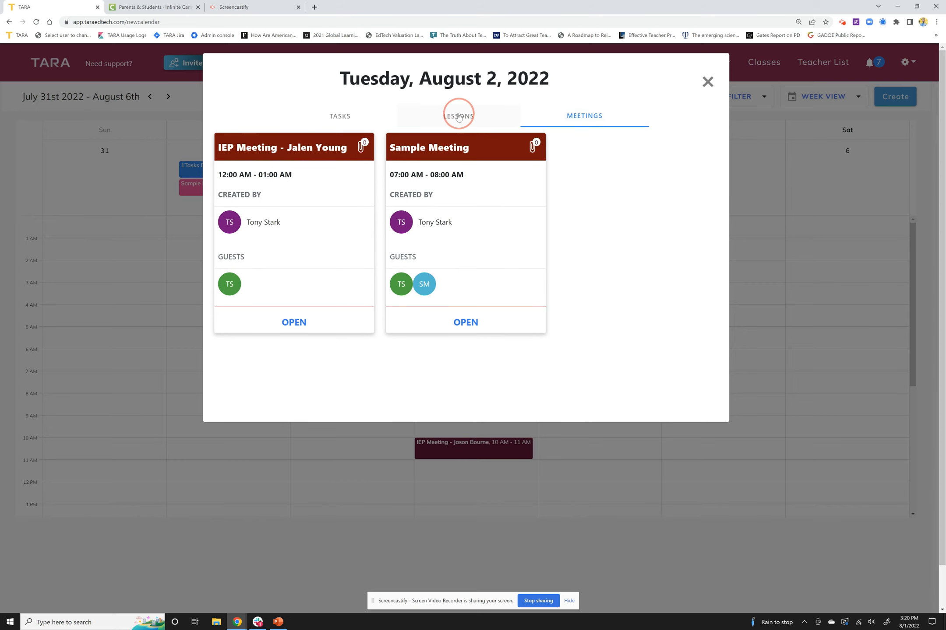
{"action": "left_click", "coordinate": [345, 120]}
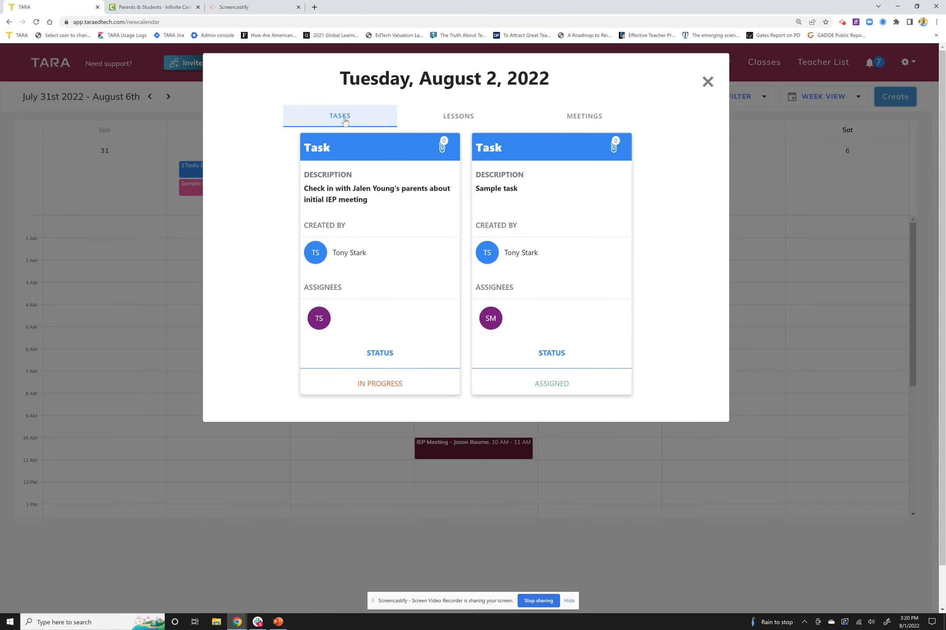
{"action": "left_click", "coordinate": [436, 122]}
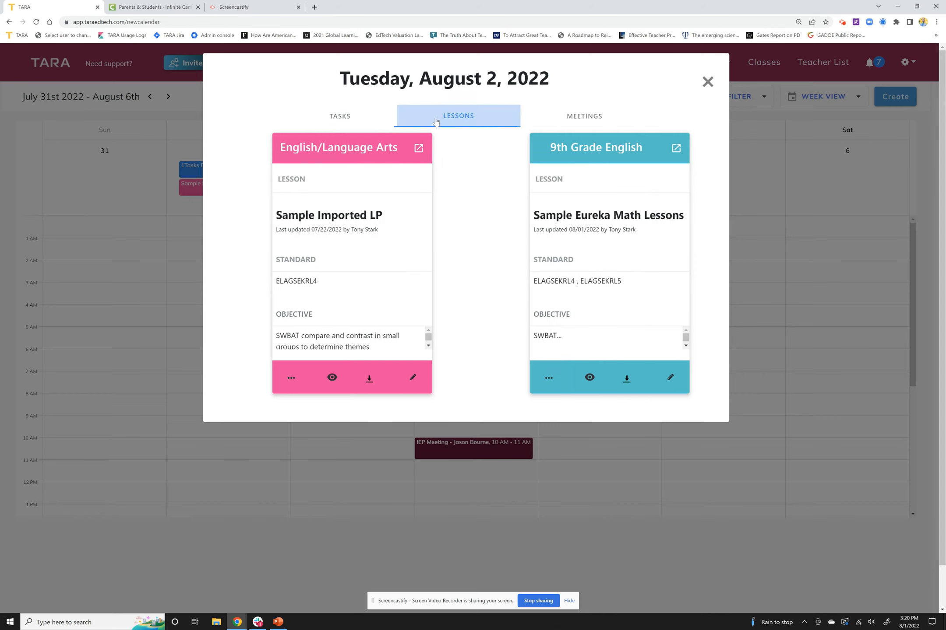
{"action": "left_click", "coordinate": [570, 120]}
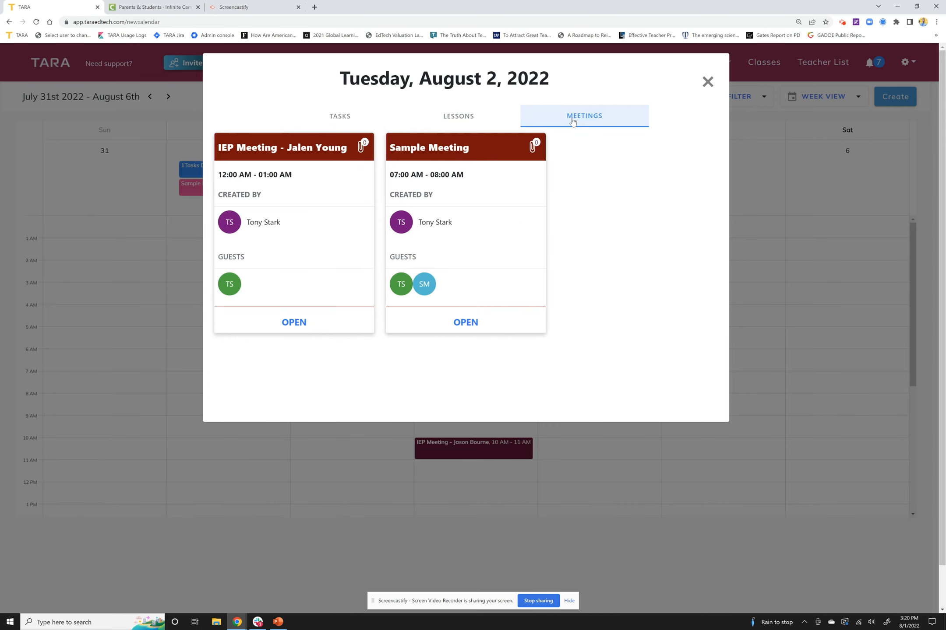
{"action": "left_click", "coordinate": [708, 82]}
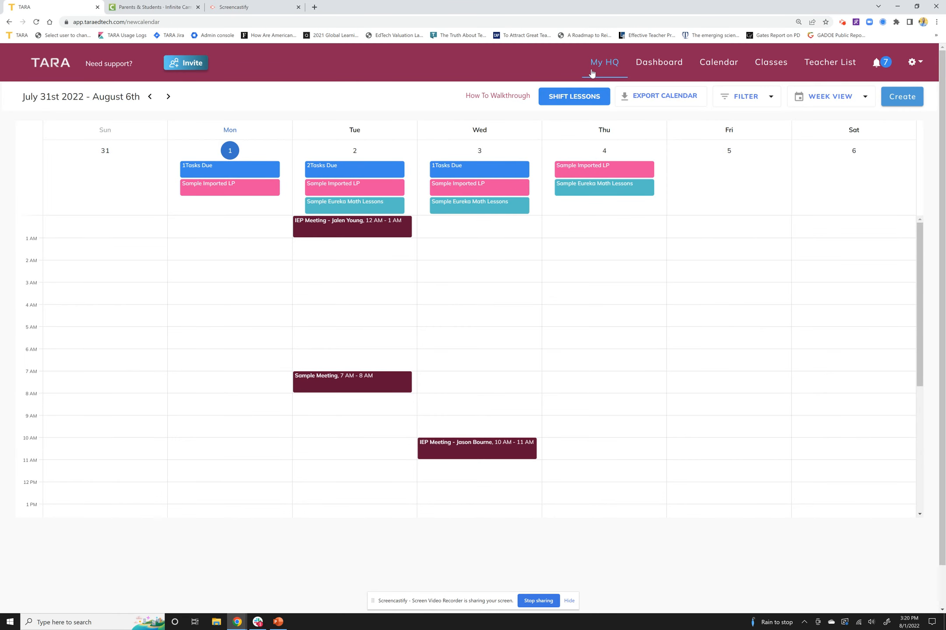
Step: Open the My HQ page
{"action": "left_click", "coordinate": [591, 73]}
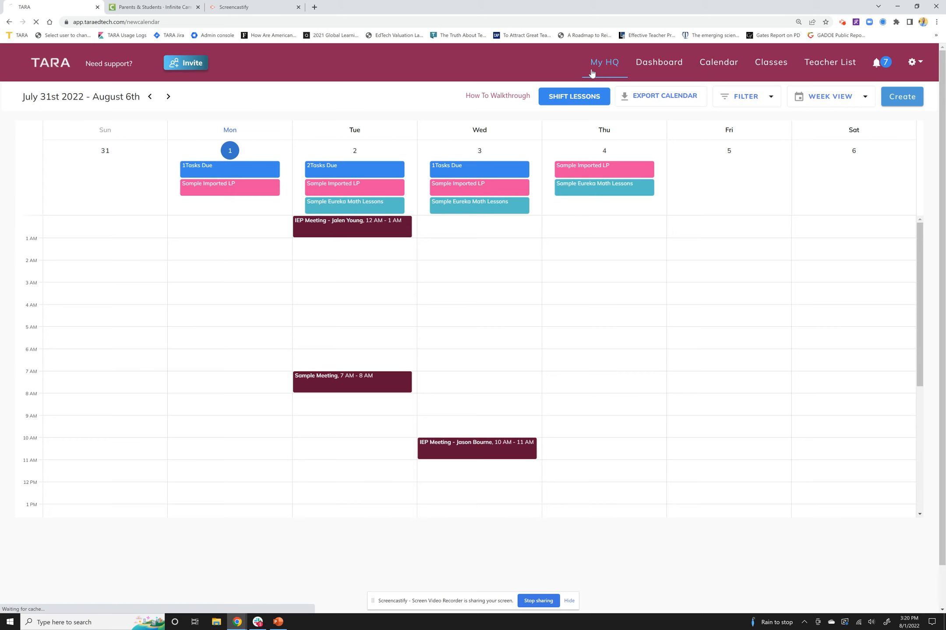